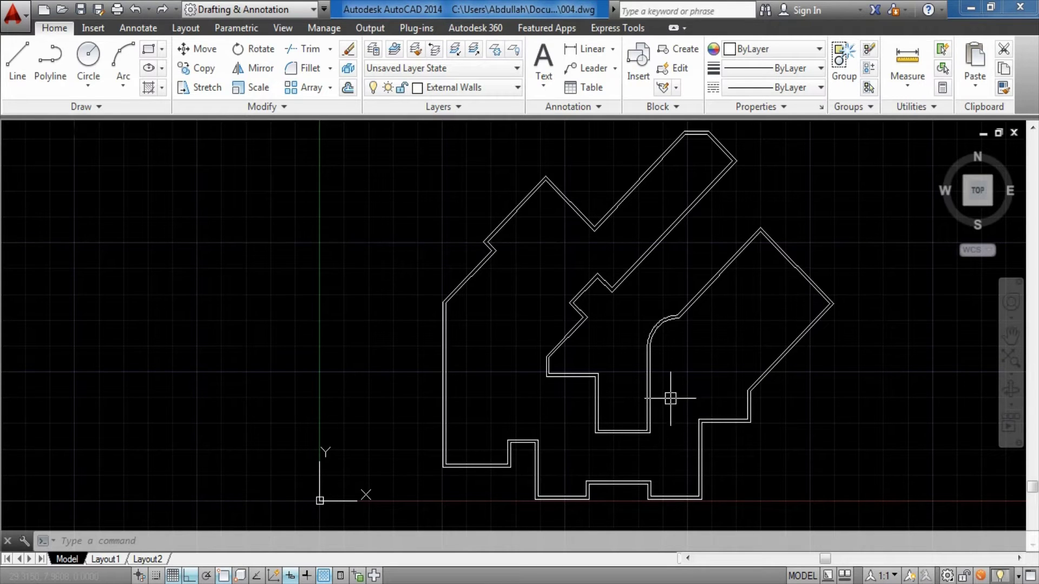
Step: Raise the inner wall polyline's bottom edge by 2.8, after undoing a stray corner move
scroll(624, 413, up, 2)
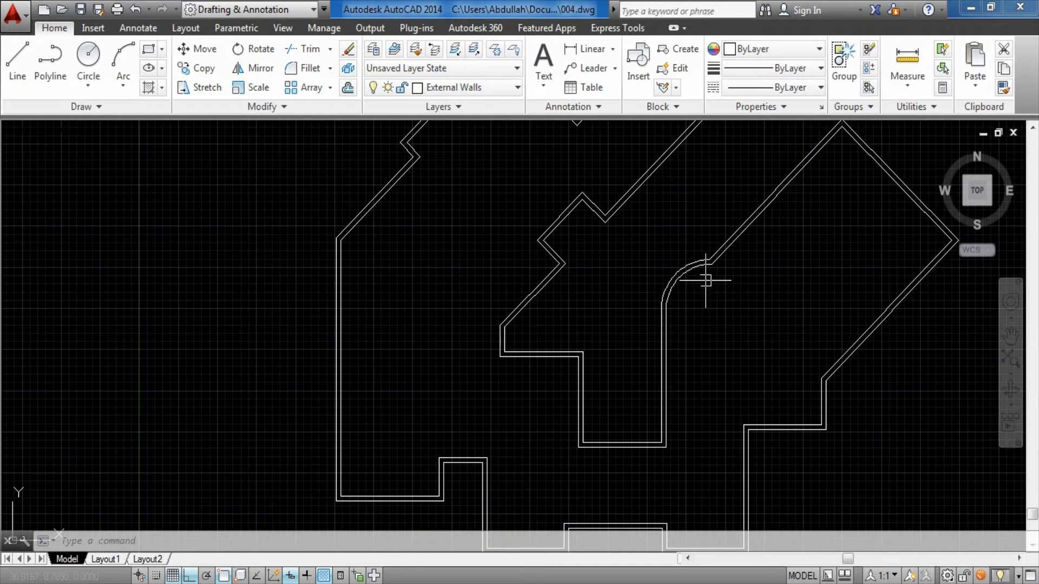
scroll(645, 448, up, 2)
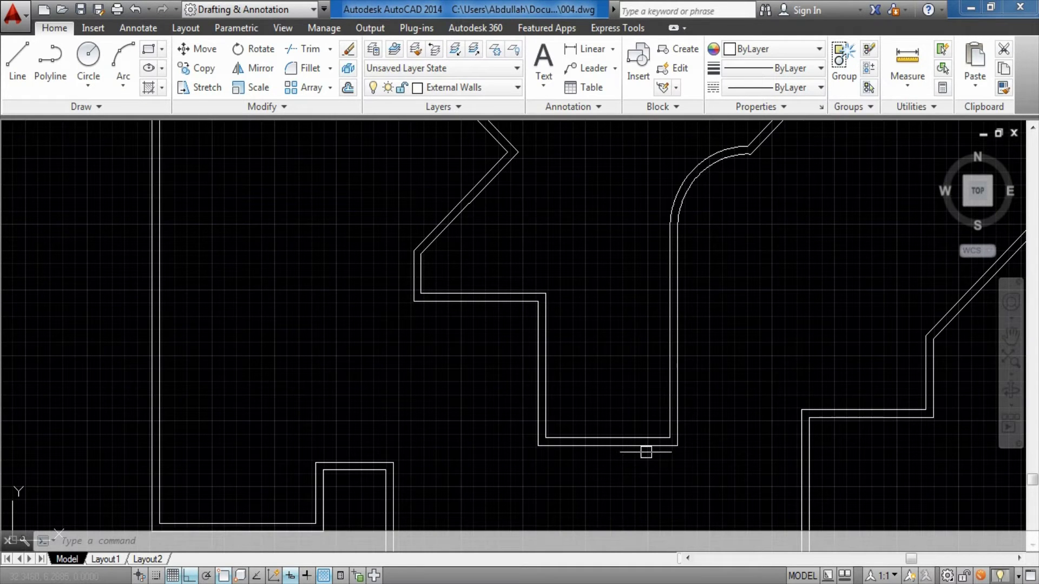
click(670, 435)
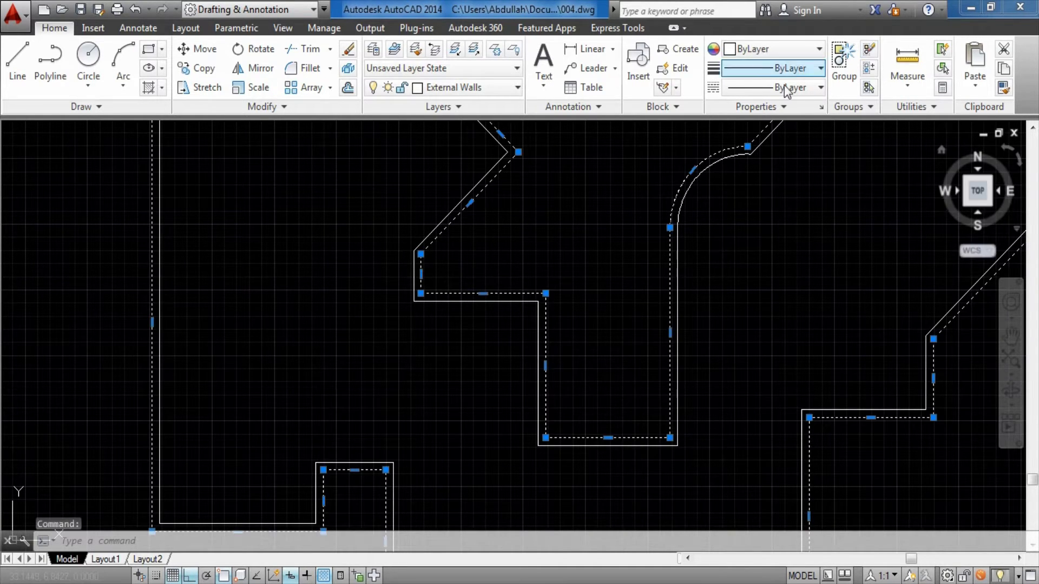
scroll(644, 416, up, 2)
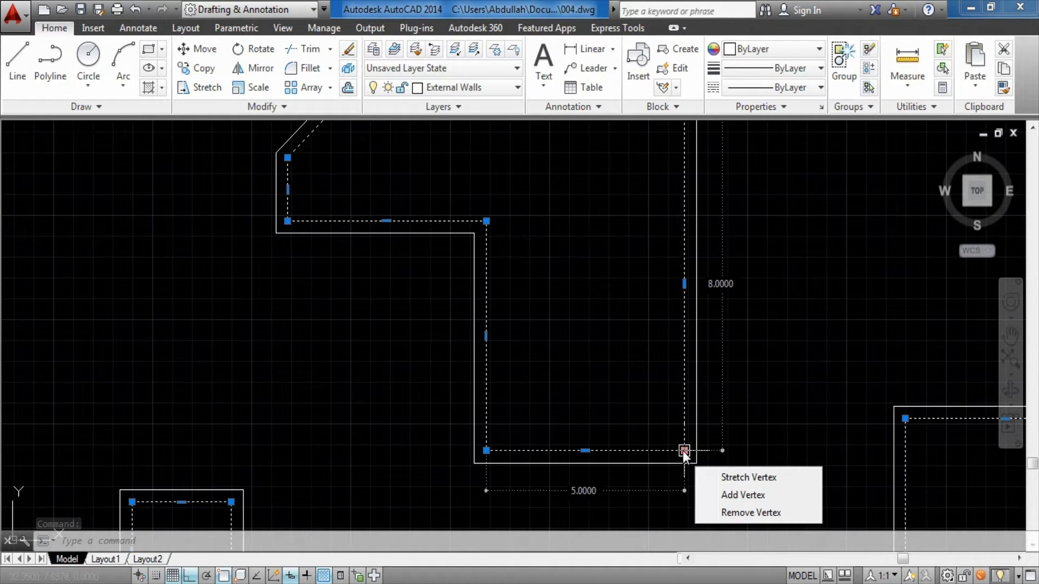
click(684, 450)
click(685, 295)
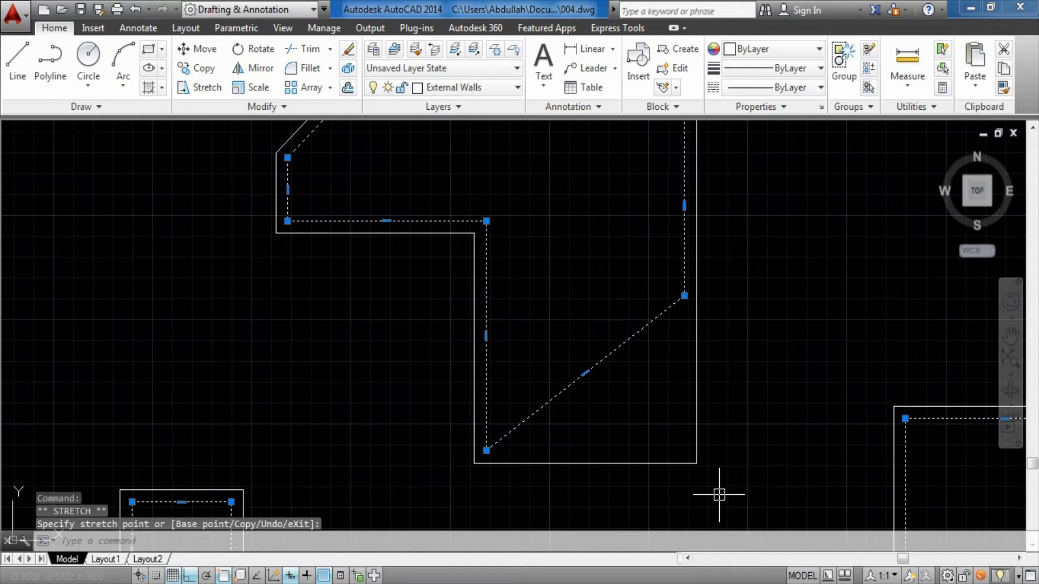
key(ctrl+z)
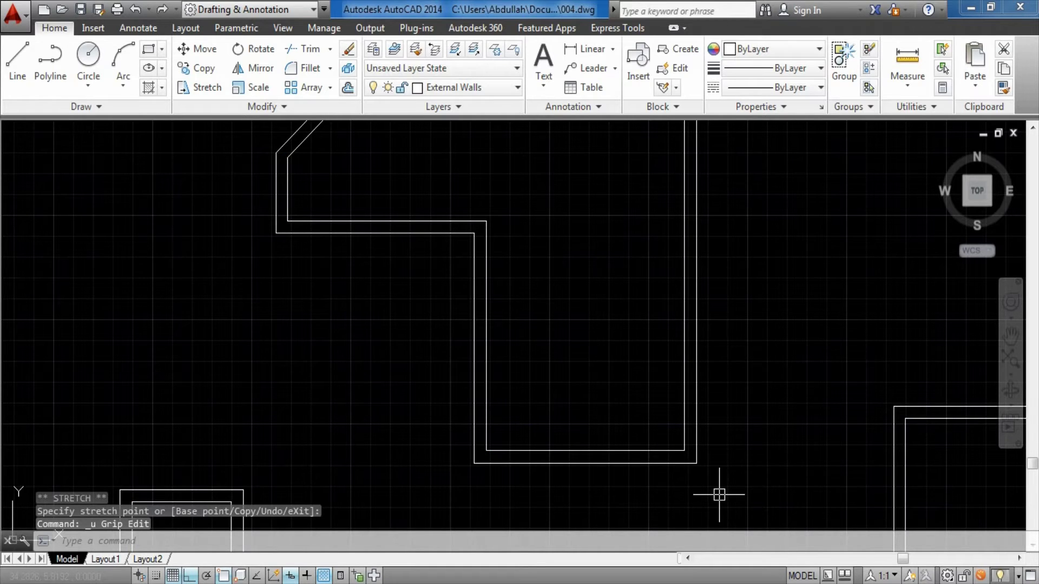
click(617, 451)
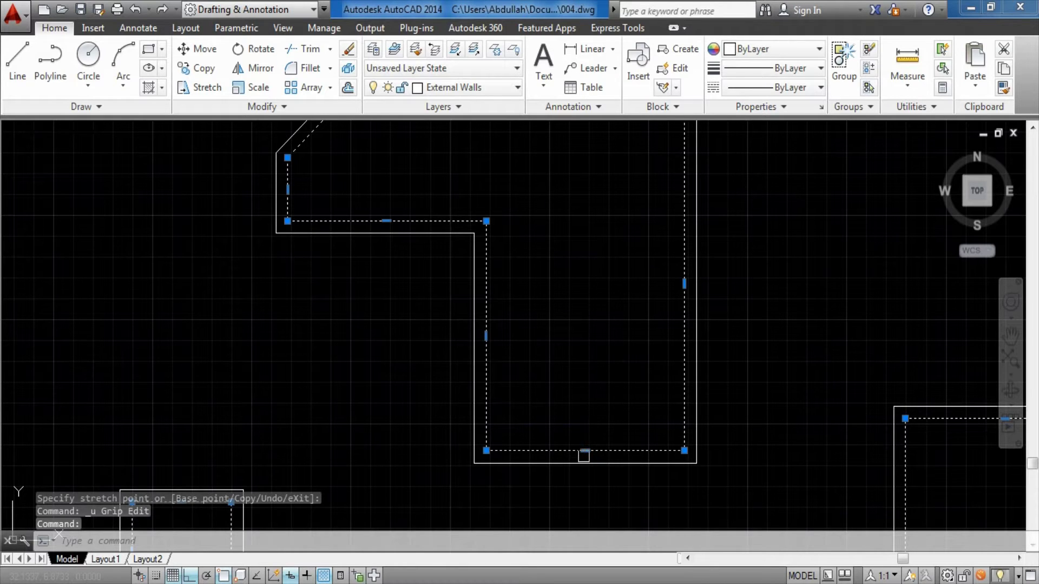
click(585, 451)
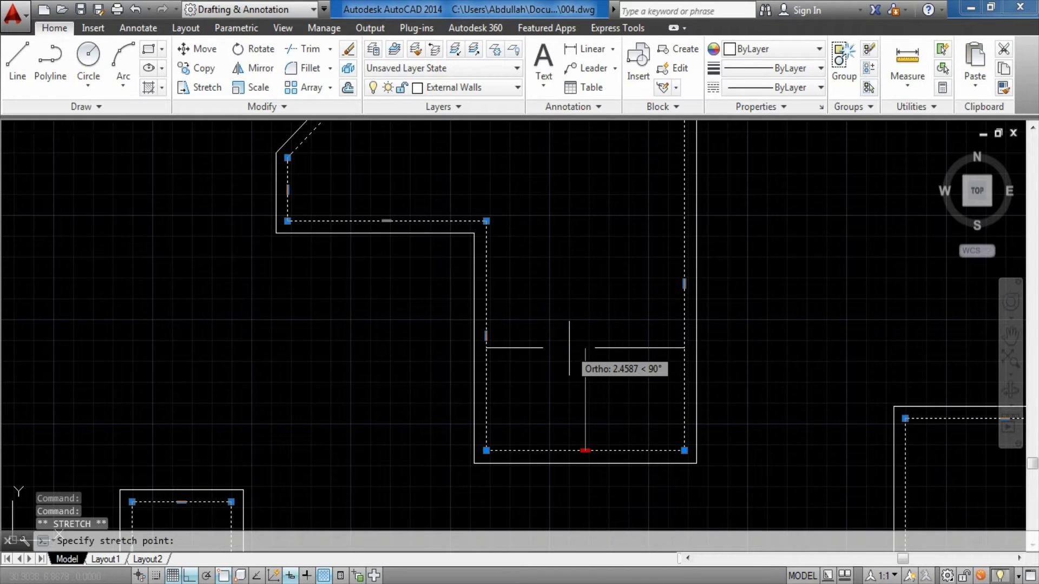
text(2.8)
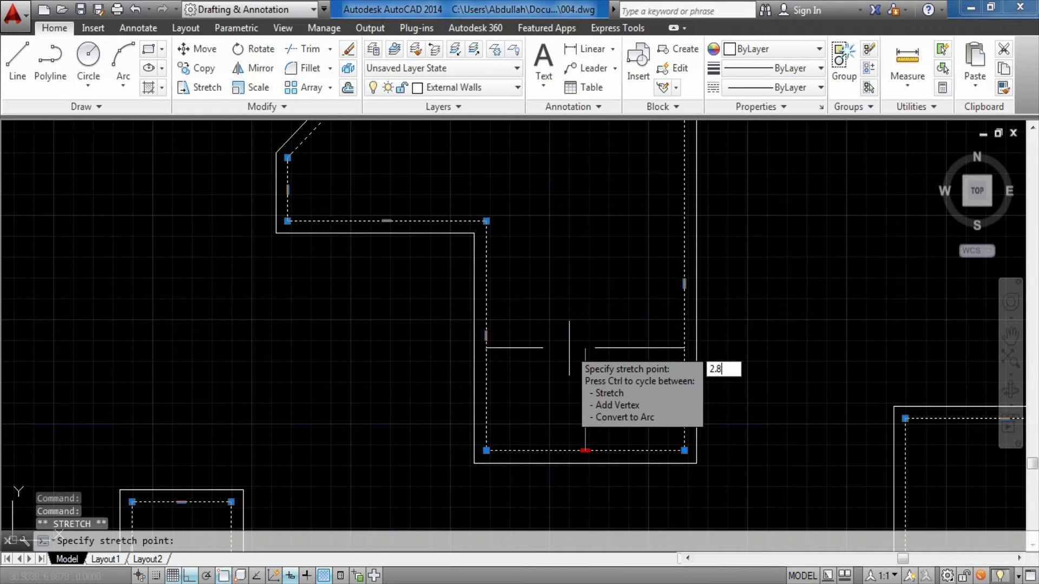
key(Return)
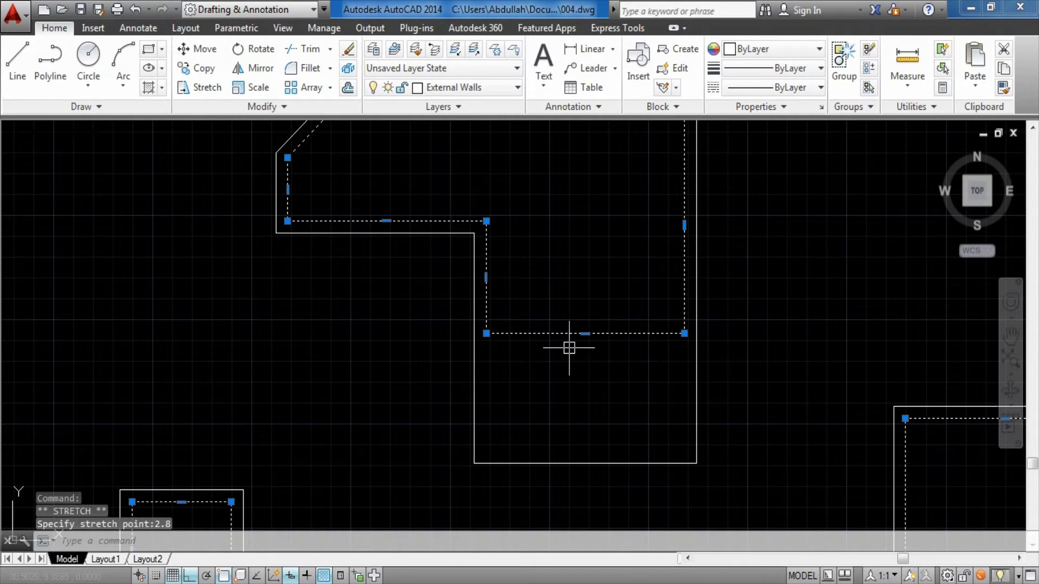
key(Escape)
Step: Raise the outer wall polyline's bottom edge by 2.8 to match
click(621, 435)
click(580, 487)
click(585, 463)
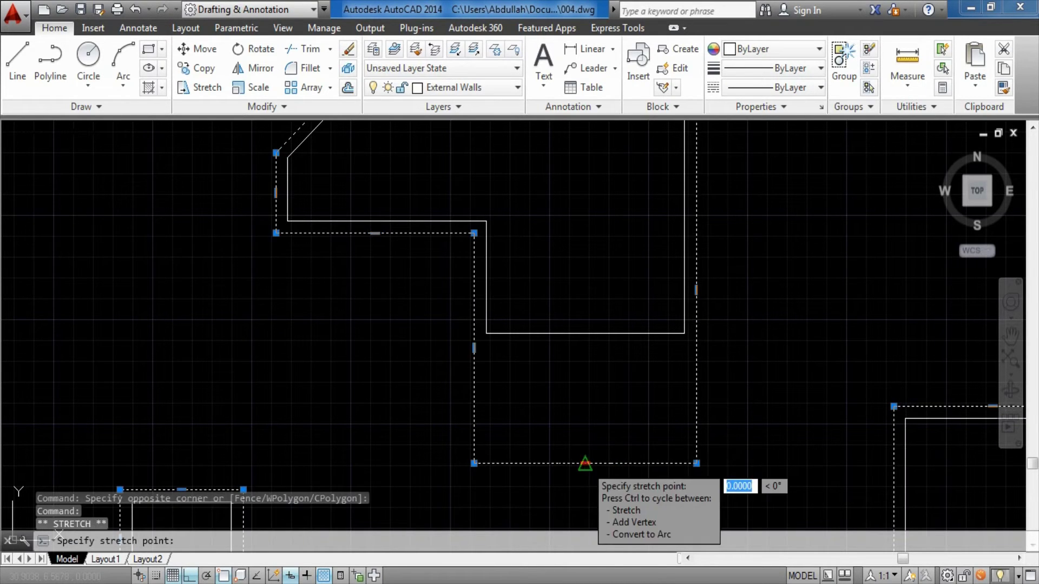
text(2.8)
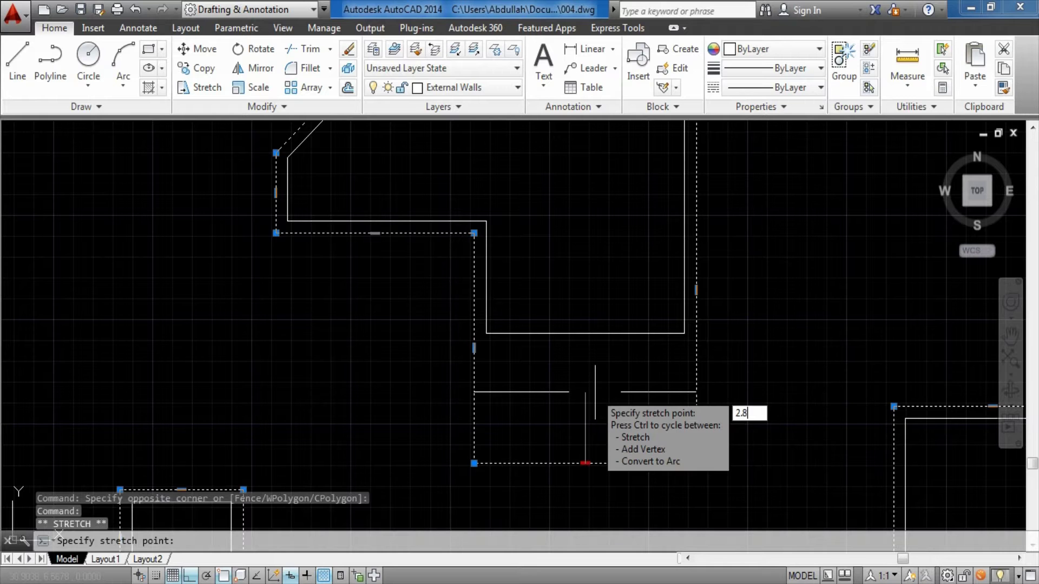
key(Return)
key(Escape)
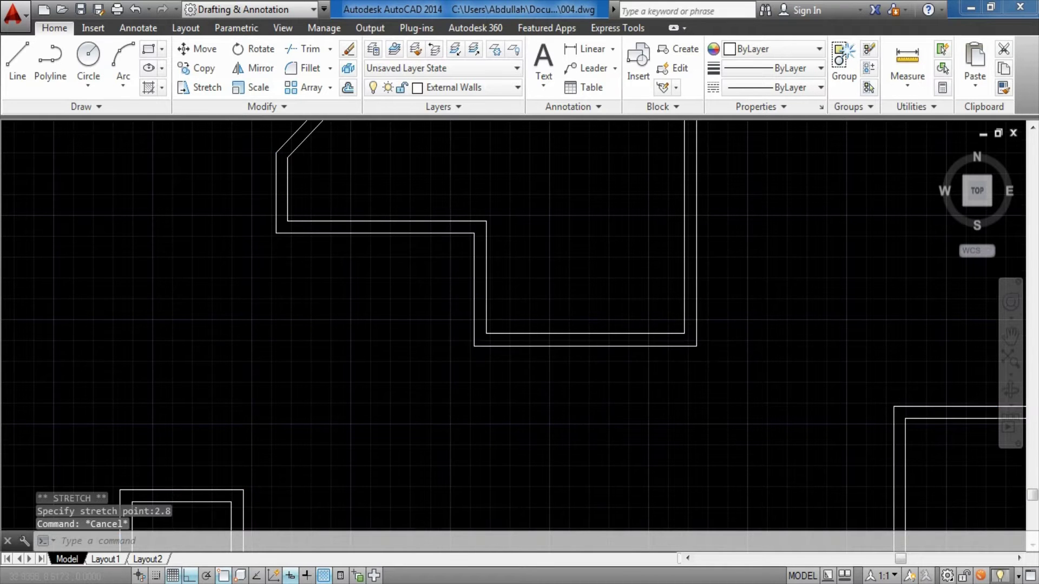
scroll(644, 389, down, 2)
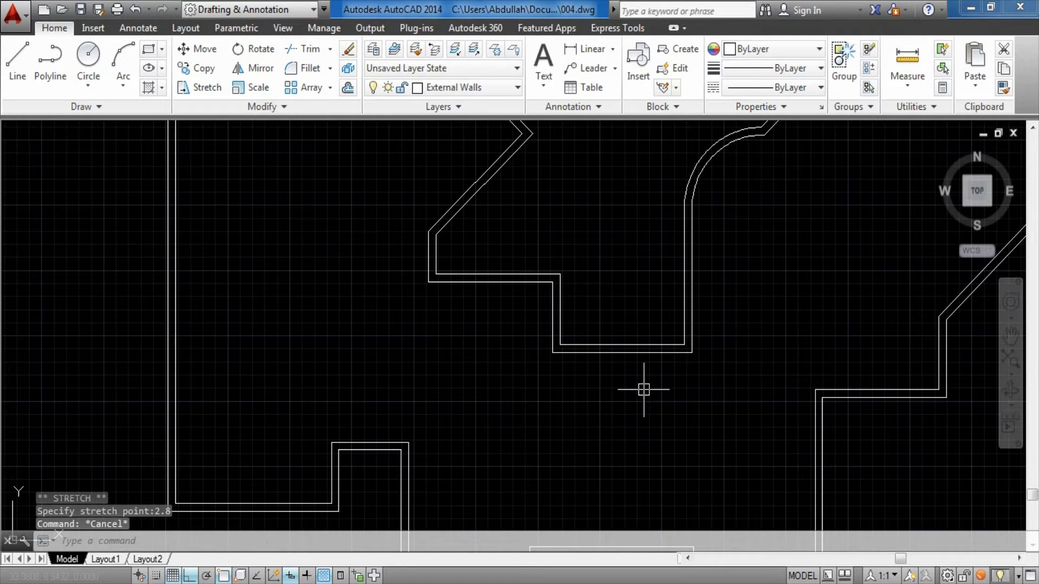
scroll(643, 390, down, 3)
scroll(649, 399, up, 1)
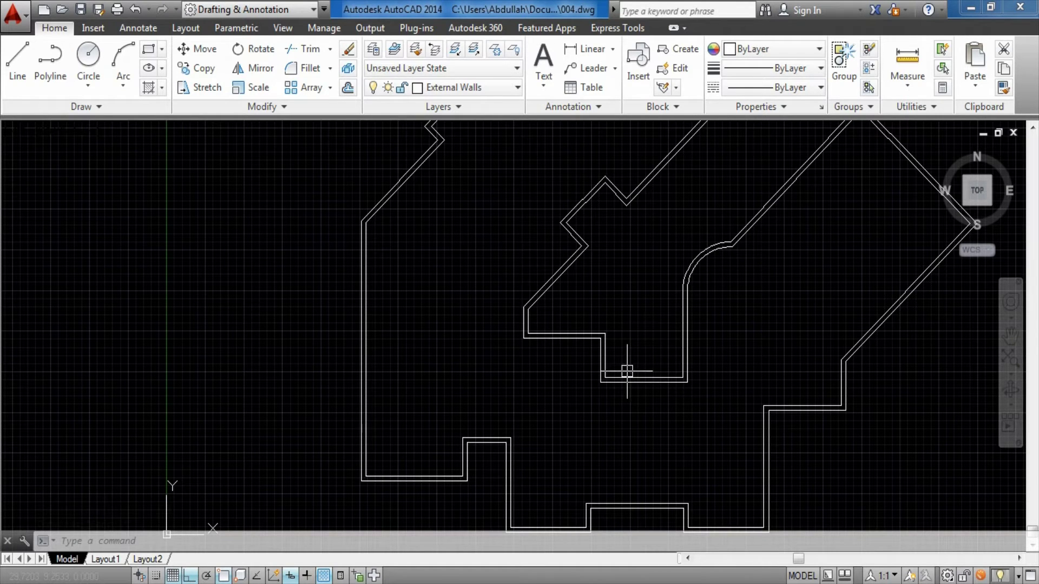
Step: View Thumb2.png in Windows Photo Viewer, panning over the reference gym floor plan
click(280, 580)
scroll(798, 259, up, 1)
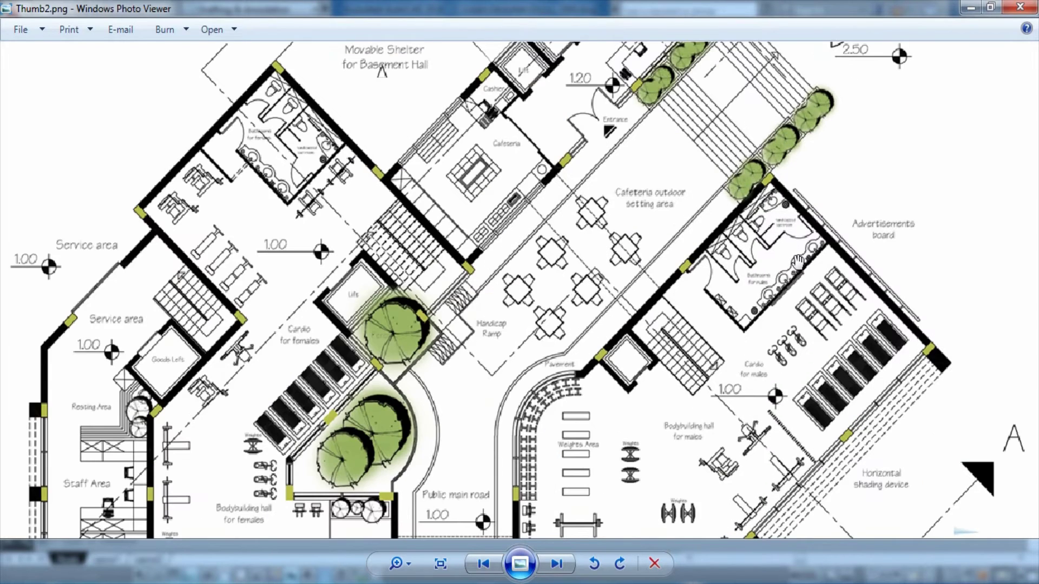
scroll(798, 262, down, 1)
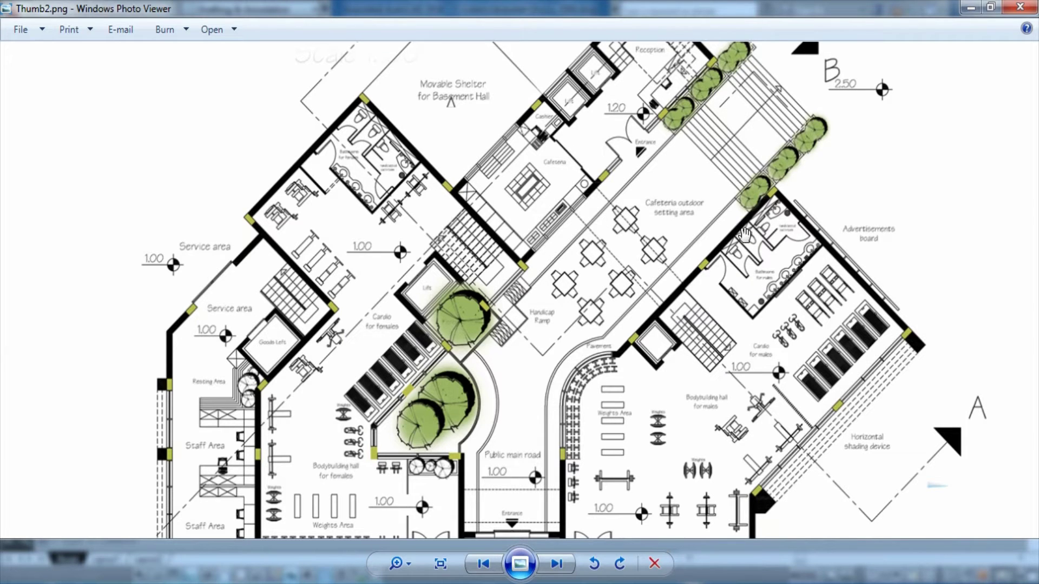
drag(723, 328, 725, 291)
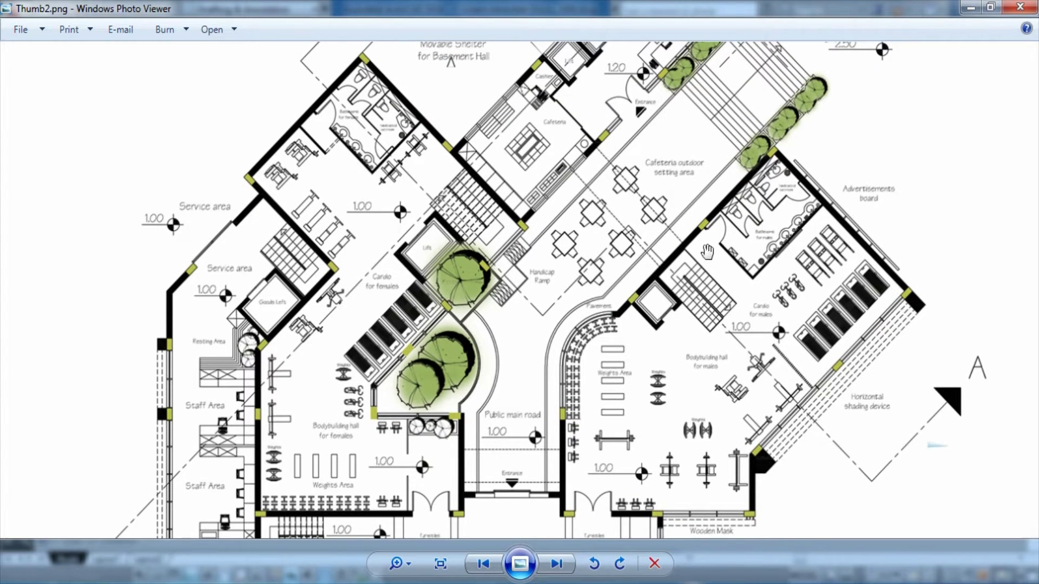
drag(706, 252, 731, 297)
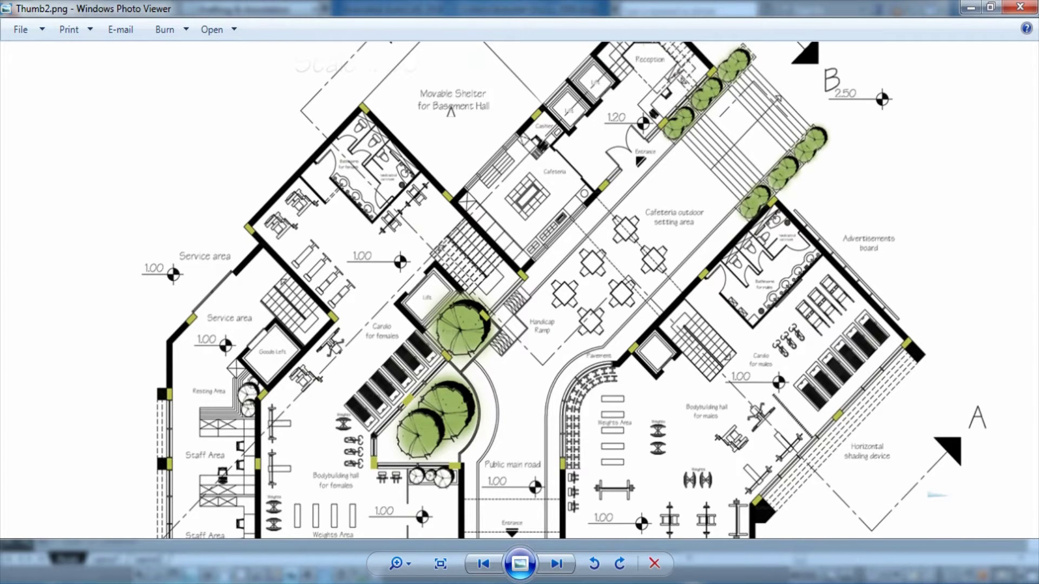
key(alt+Tab)
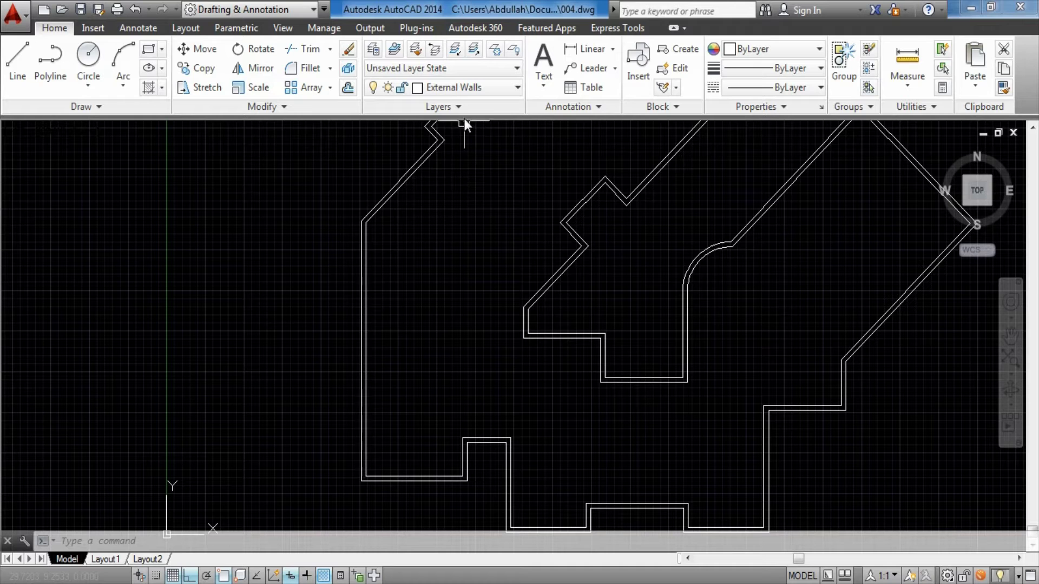
Step: Add a new layer in the Layer Properties Manager with red colour 240
text(la)
key(Return)
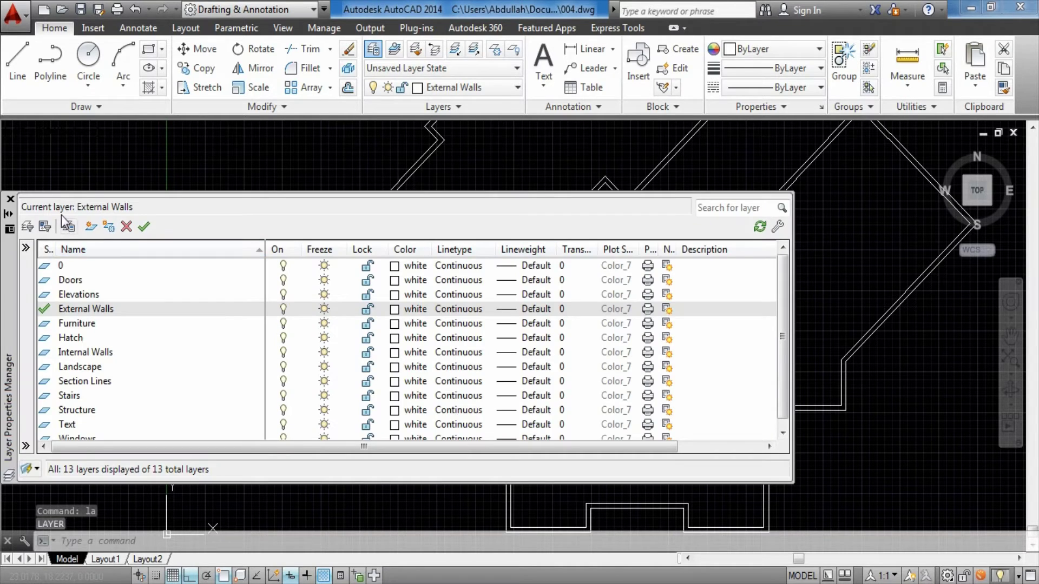
click(91, 227)
click(395, 325)
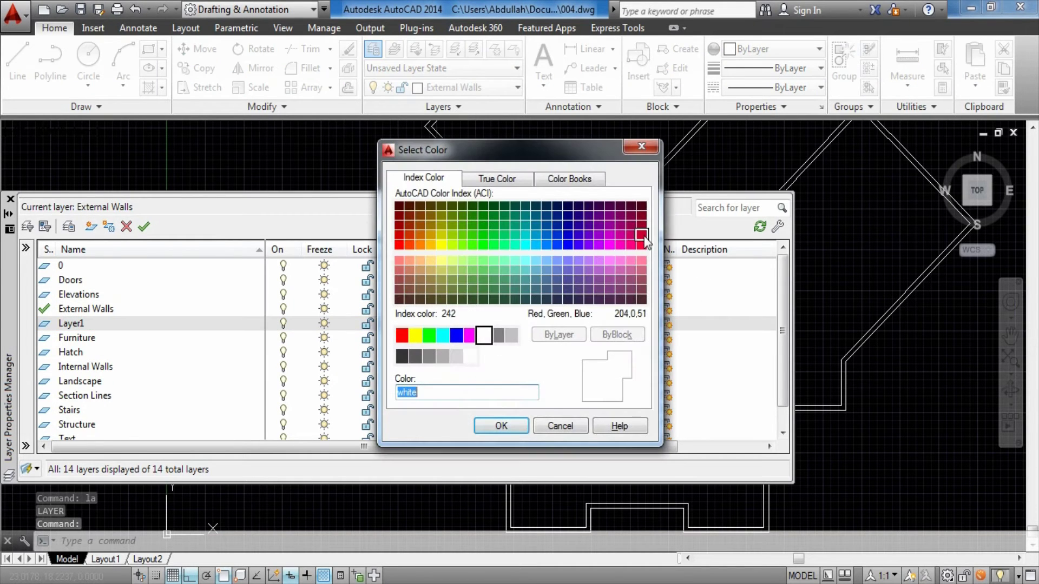
click(642, 236)
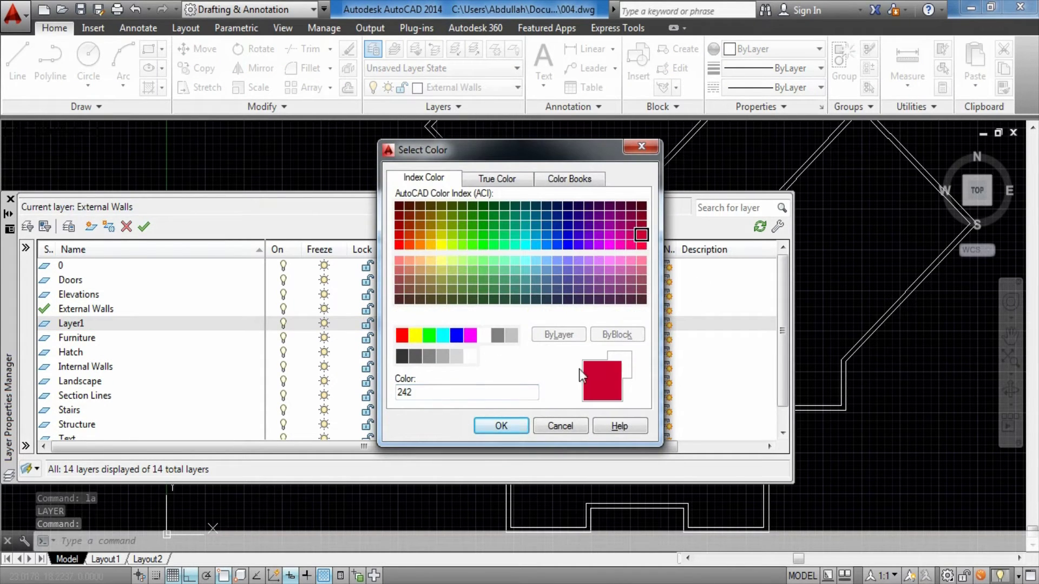
click(640, 246)
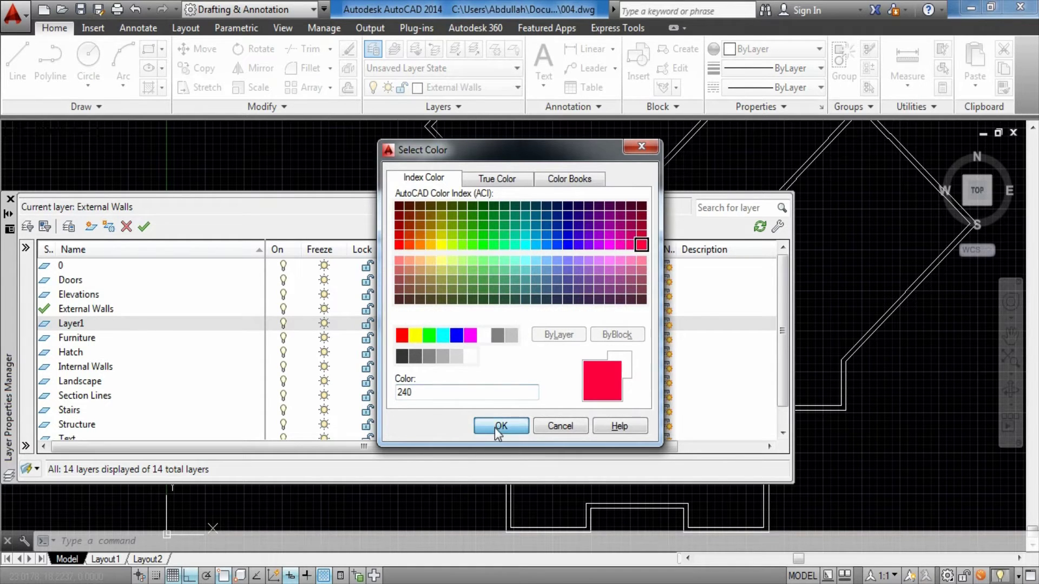
click(498, 429)
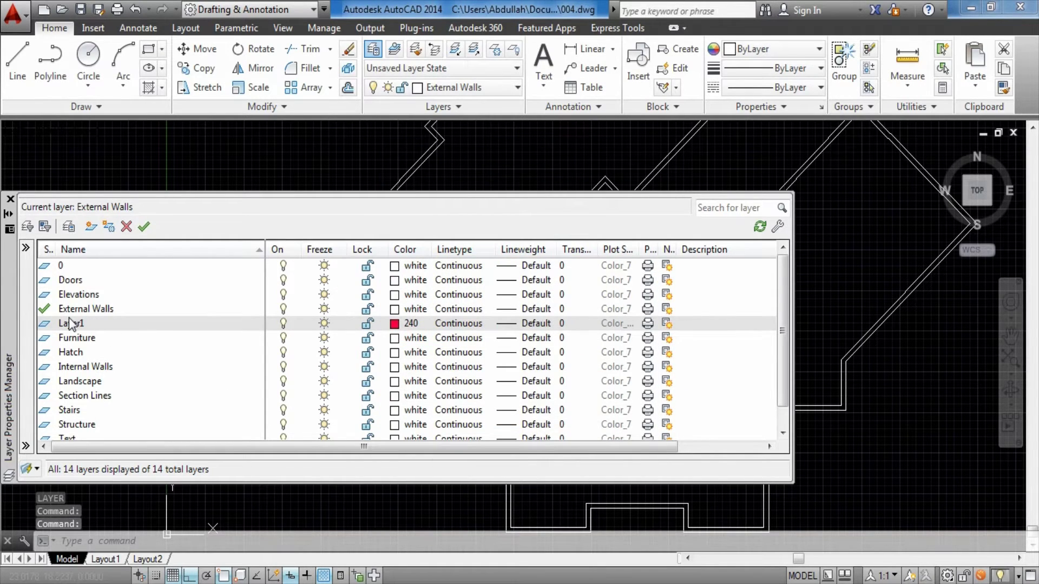
Step: Rename the new layer to xl and make it the current layer
key(F2)
key(F2)
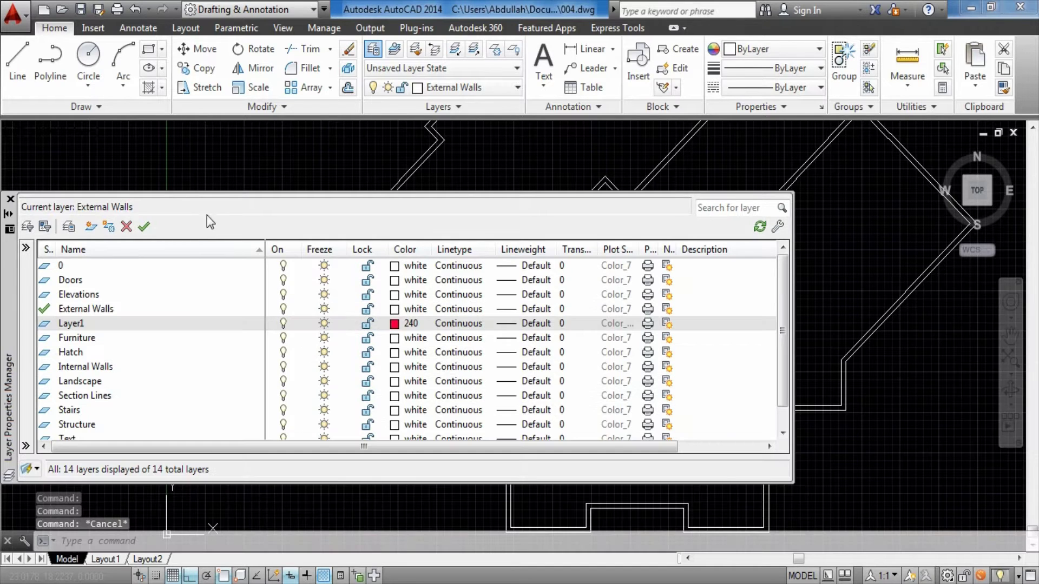
double_click(78, 324)
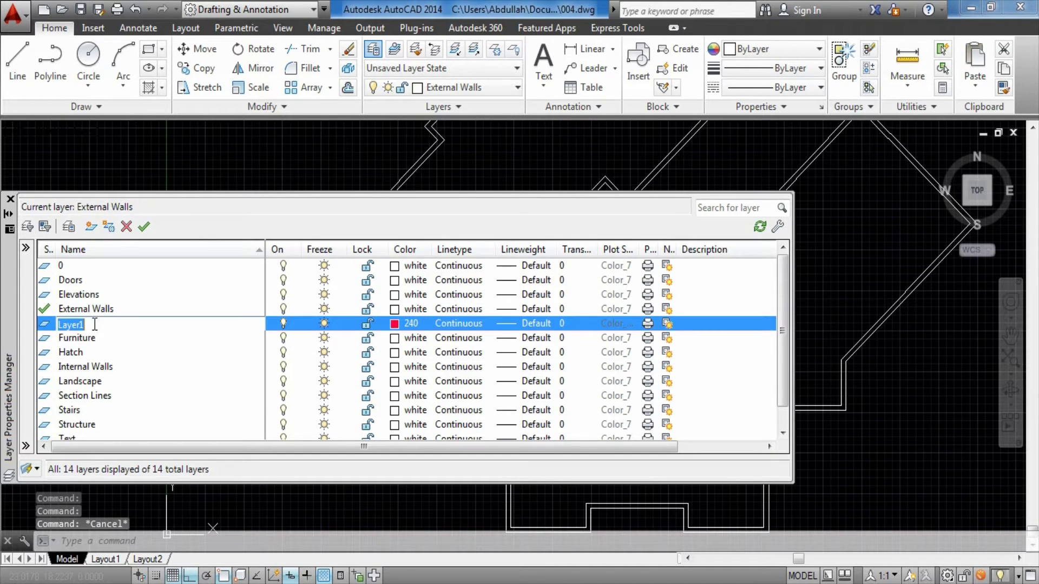
text(xl)
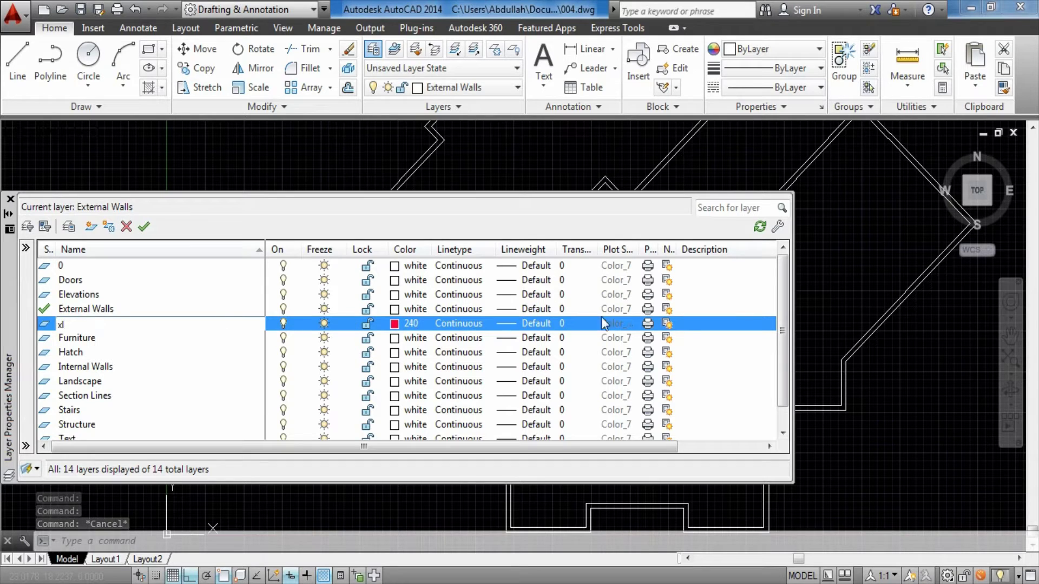
key(Return)
click(337, 325)
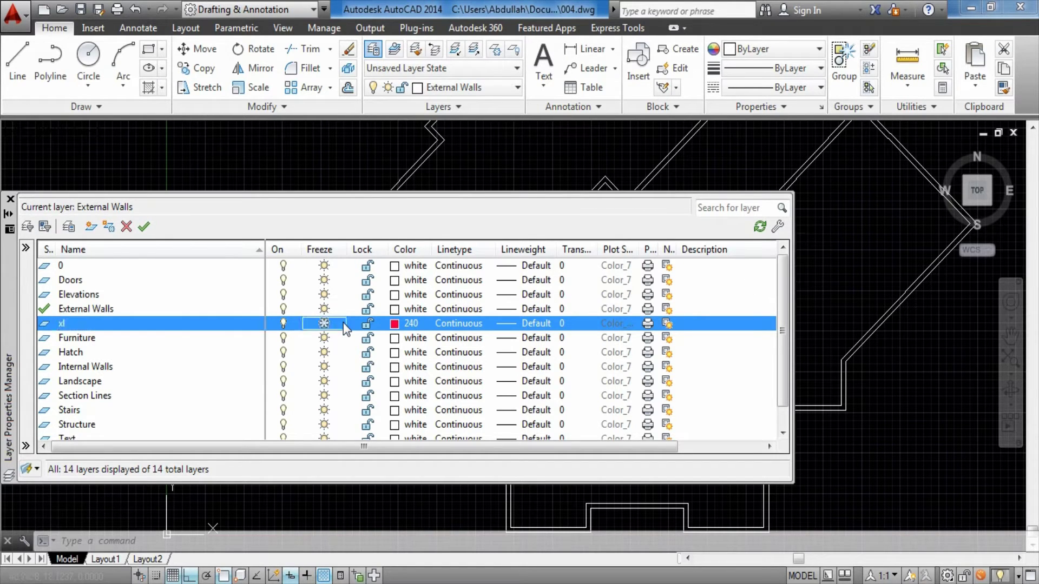
click(143, 228)
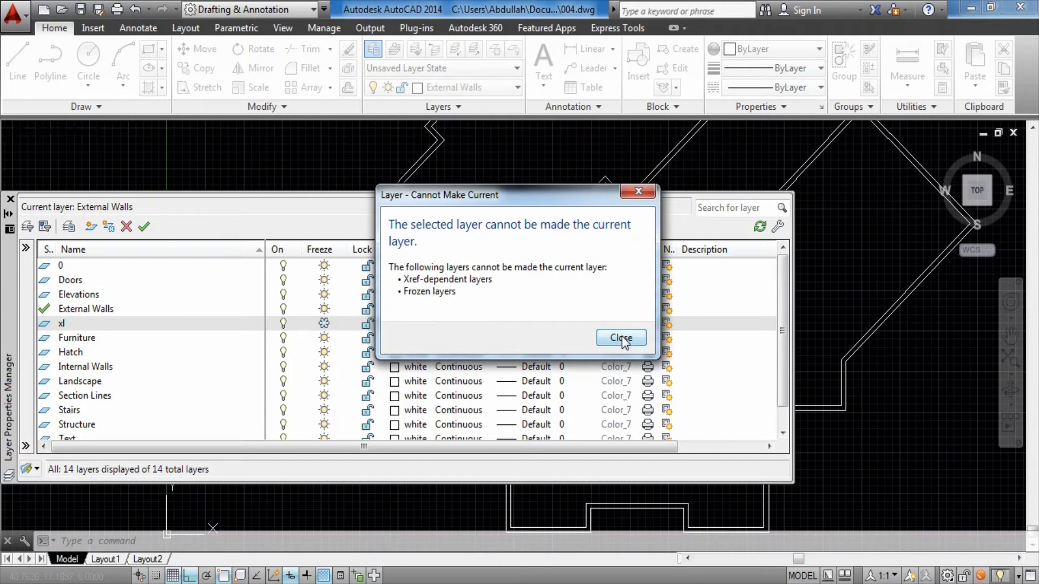
click(621, 337)
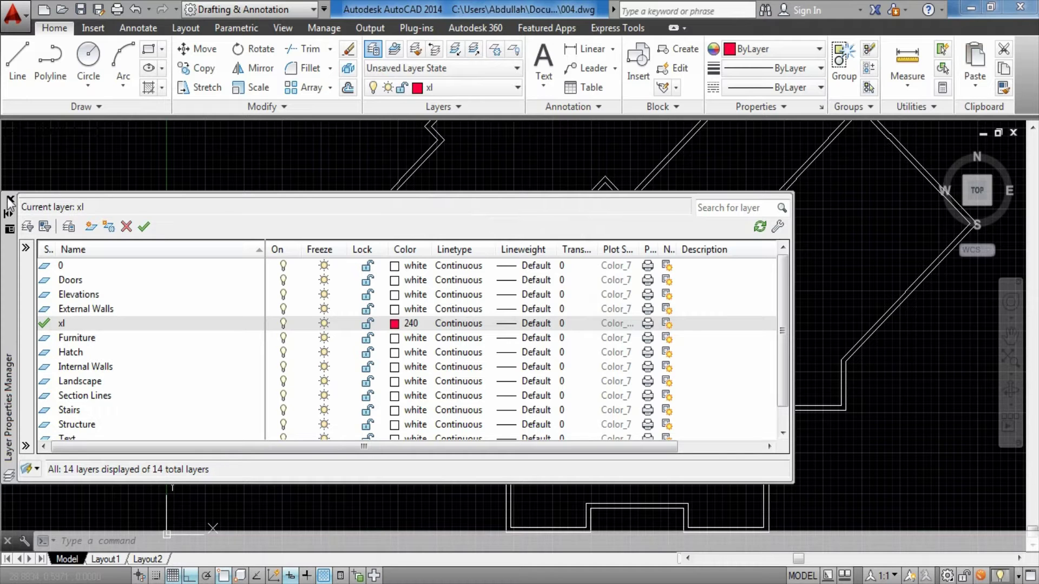
Step: Place a vertical red construction line along the wall with XLINE
click(10, 200)
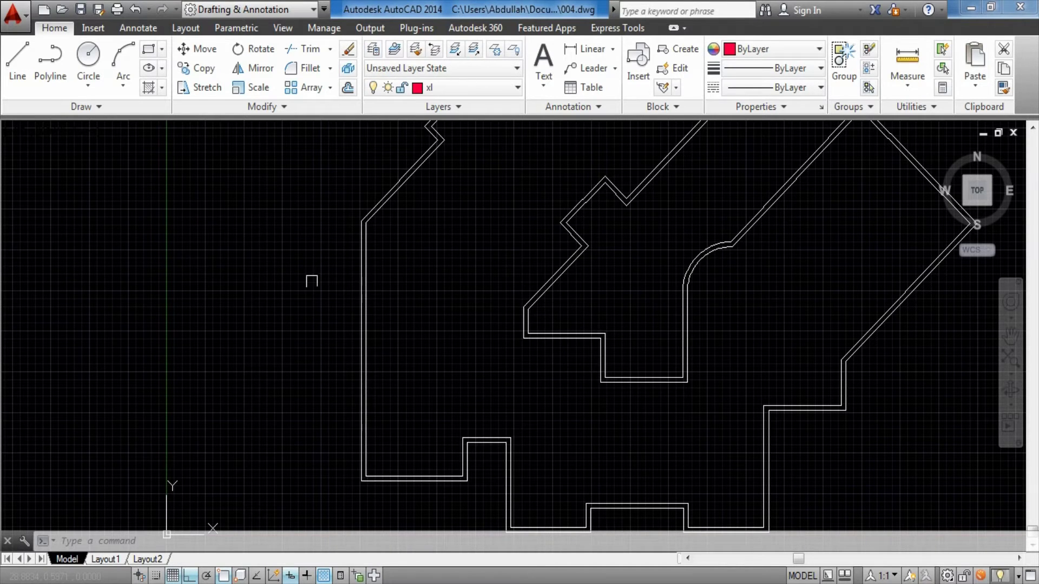
scroll(701, 232, up, 2)
scroll(676, 281, down, 5)
scroll(397, 310, up, 3)
text(xl)
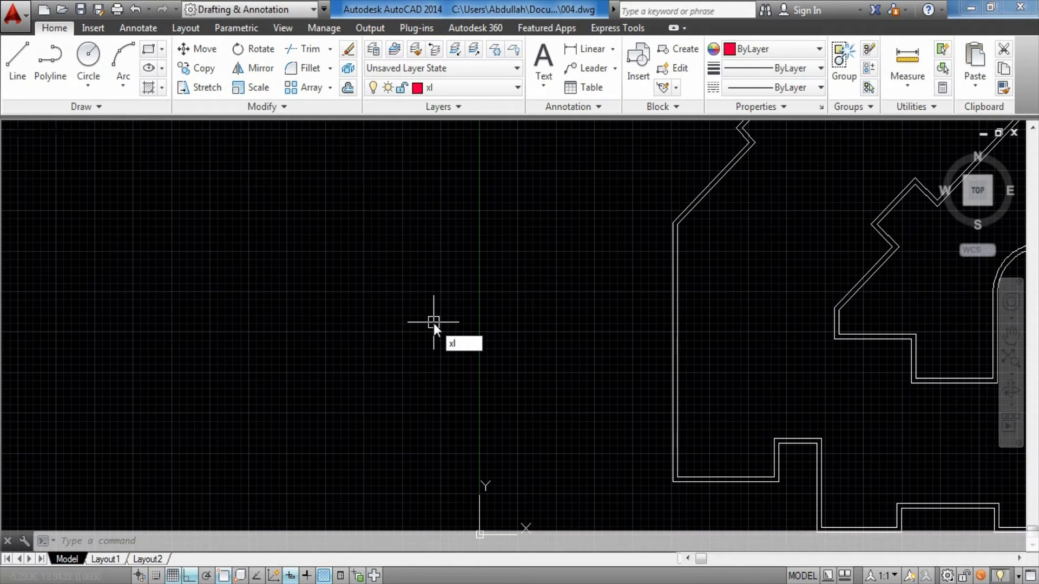
key(Return)
scroll(668, 348, up, 2)
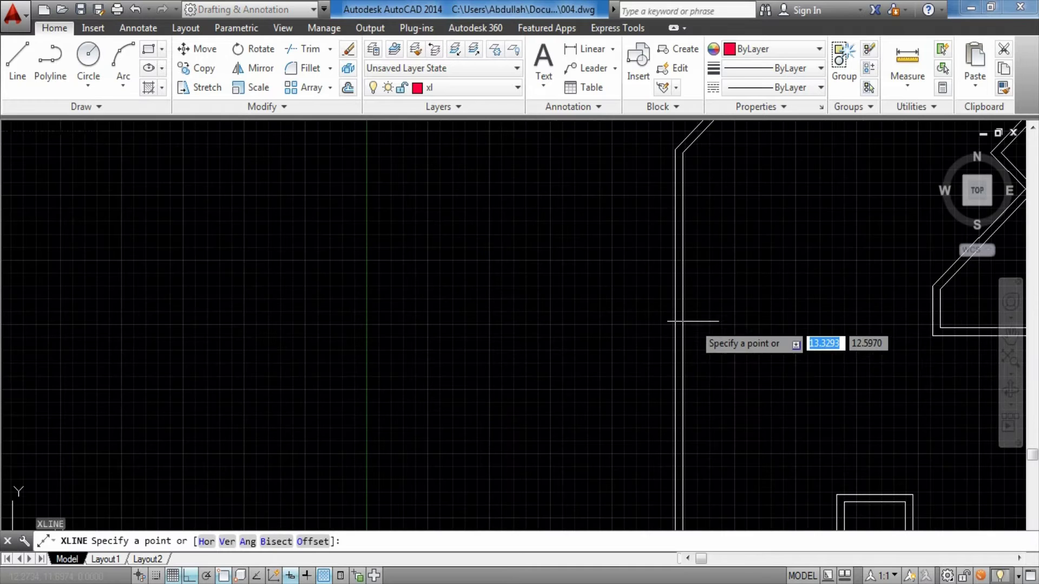
click(683, 304)
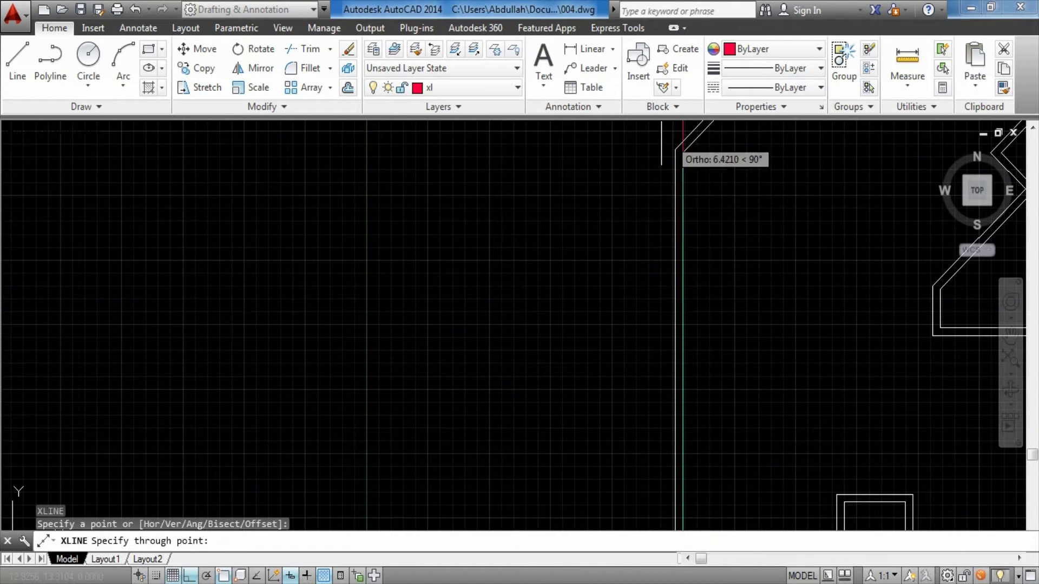
middle_drag(673, 81, 672, 232)
scroll(672, 212, down, 5)
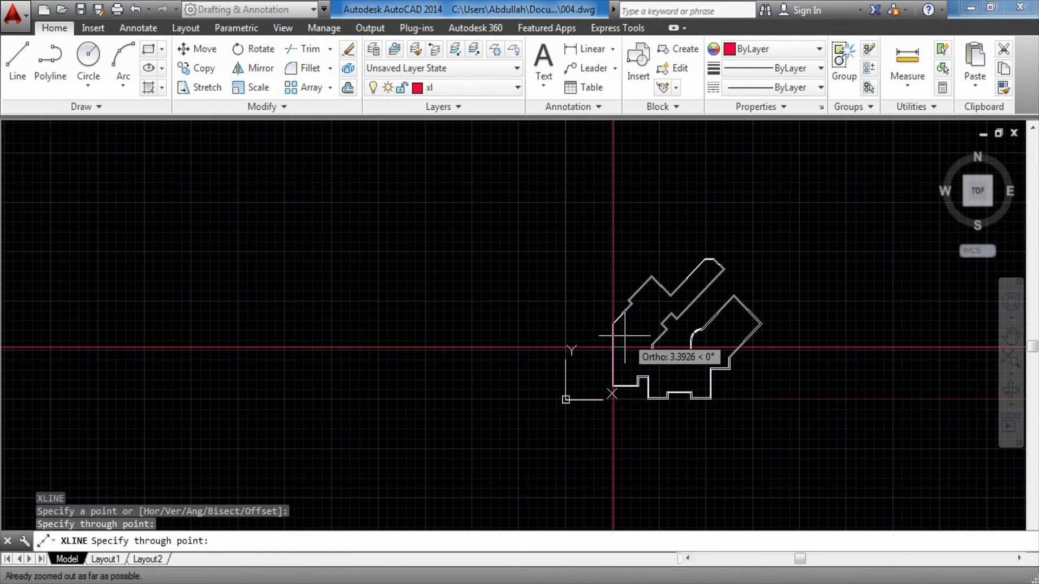
click(614, 313)
key(Return)
Step: Delete the misplaced vertical red construction line
scroll(665, 359, up, 4)
scroll(627, 271, down, 2)
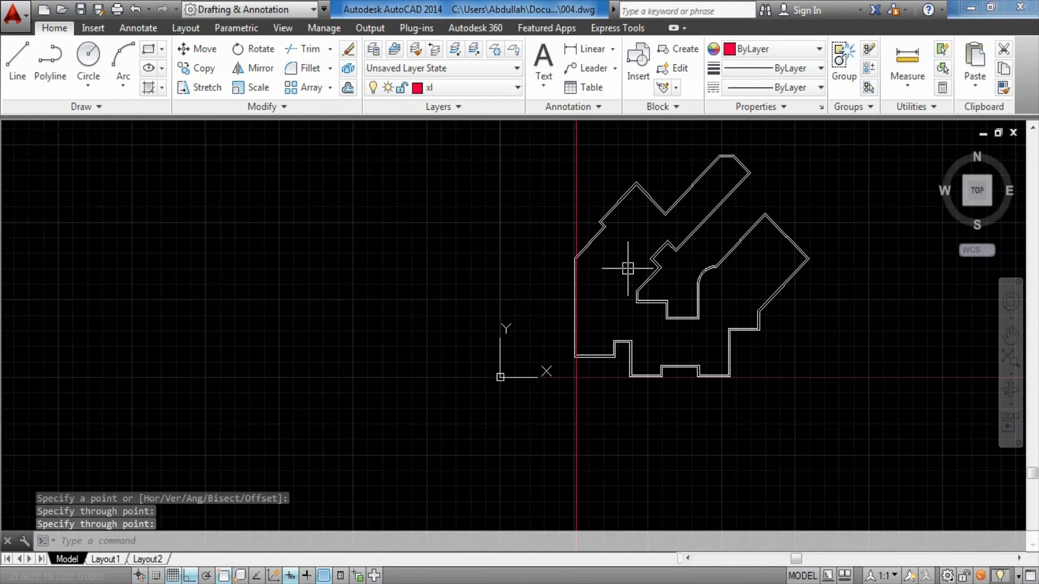
scroll(559, 225, up, 4)
scroll(569, 217, down, 5)
scroll(568, 222, up, 3)
scroll(569, 229, up, 2)
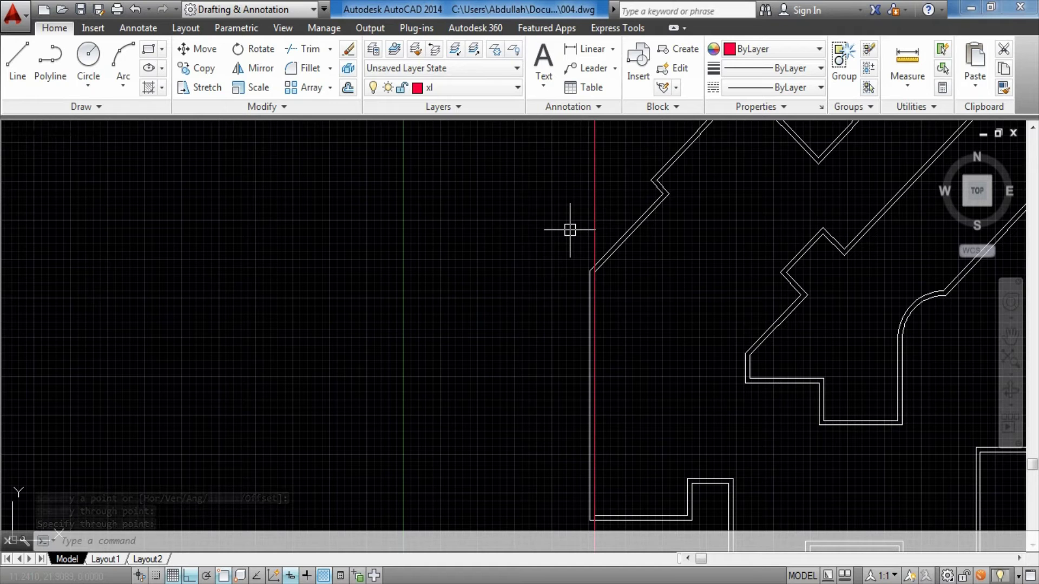
click(595, 176)
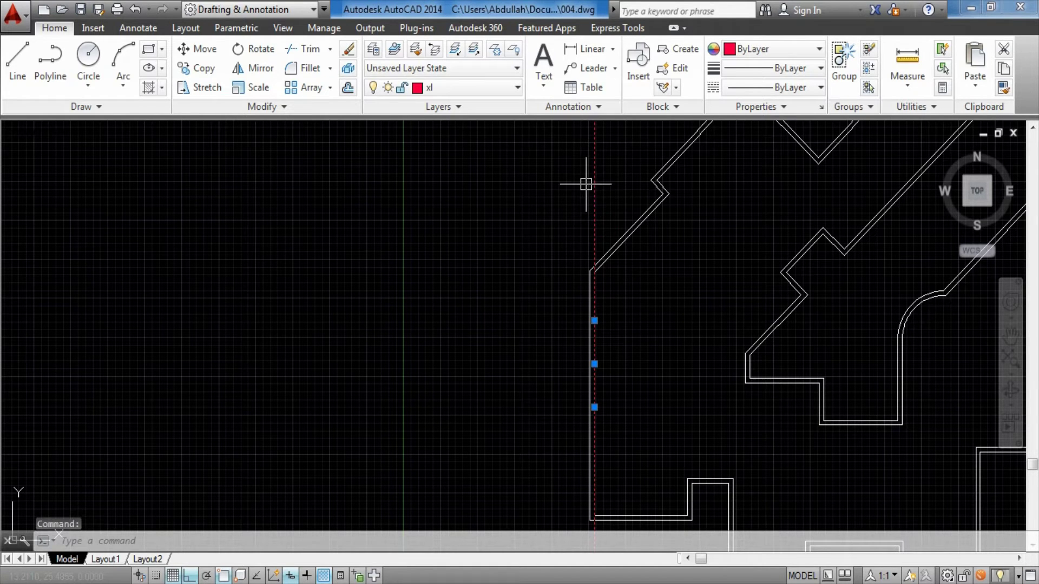
key(Delete)
scroll(733, 306, down, 4)
scroll(732, 298, up, 3)
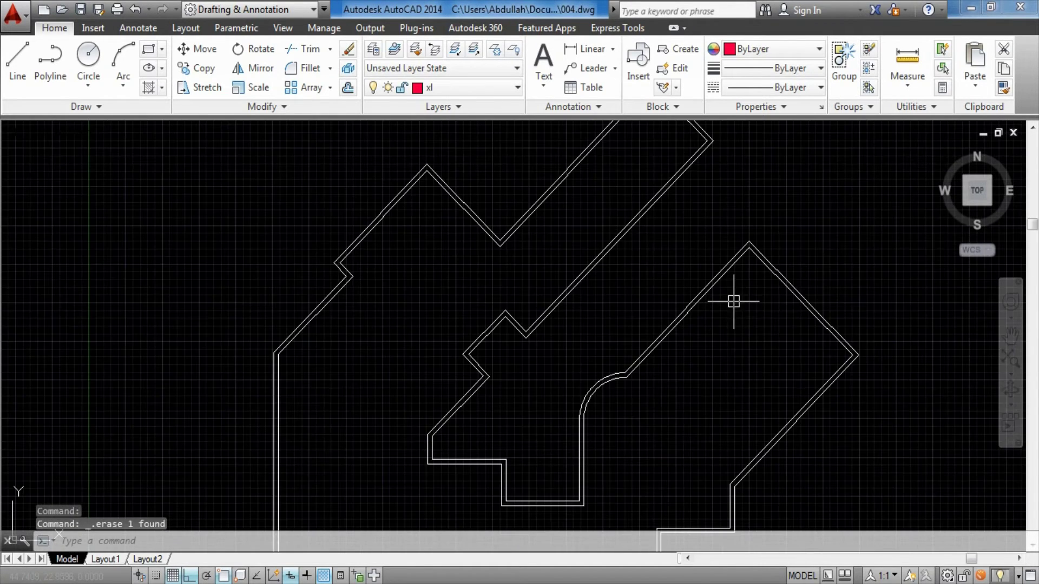
scroll(676, 341, up, 3)
middle_drag(685, 365, 680, 339)
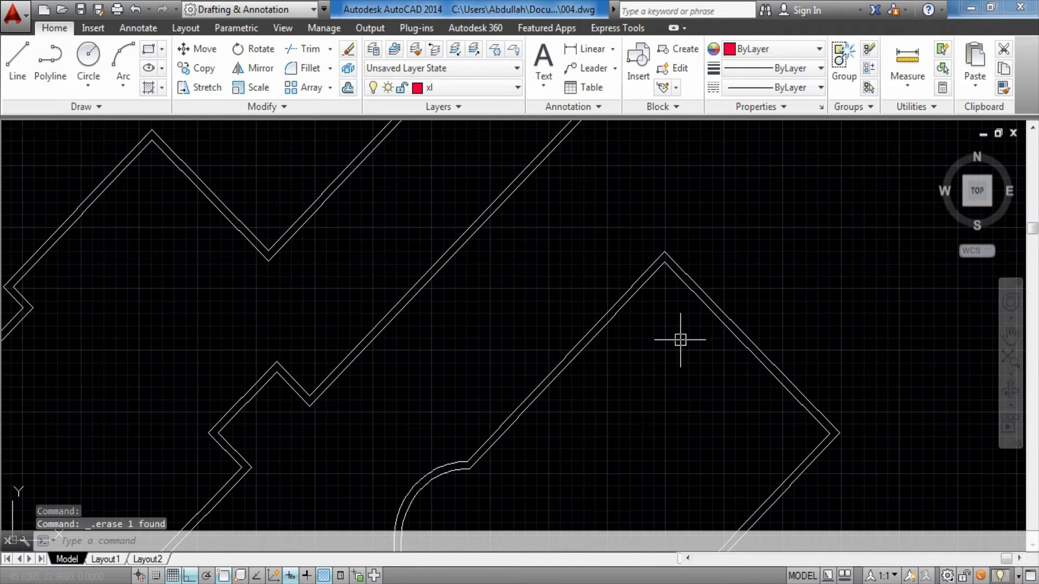
Step: Draw a 45° red construction line from the outline corner along the diagonal wall
text(xl)
key(Return)
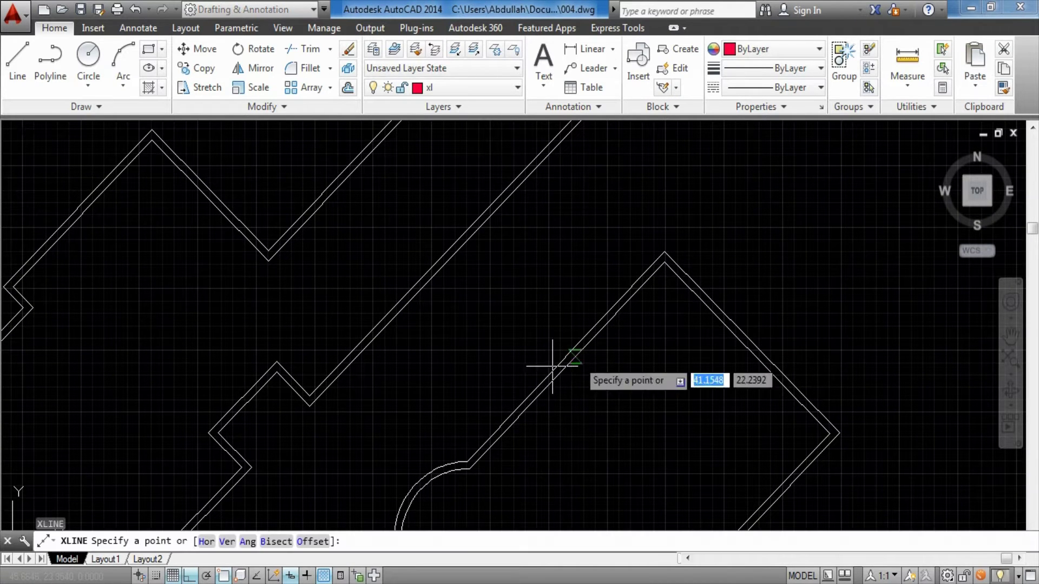
click(190, 576)
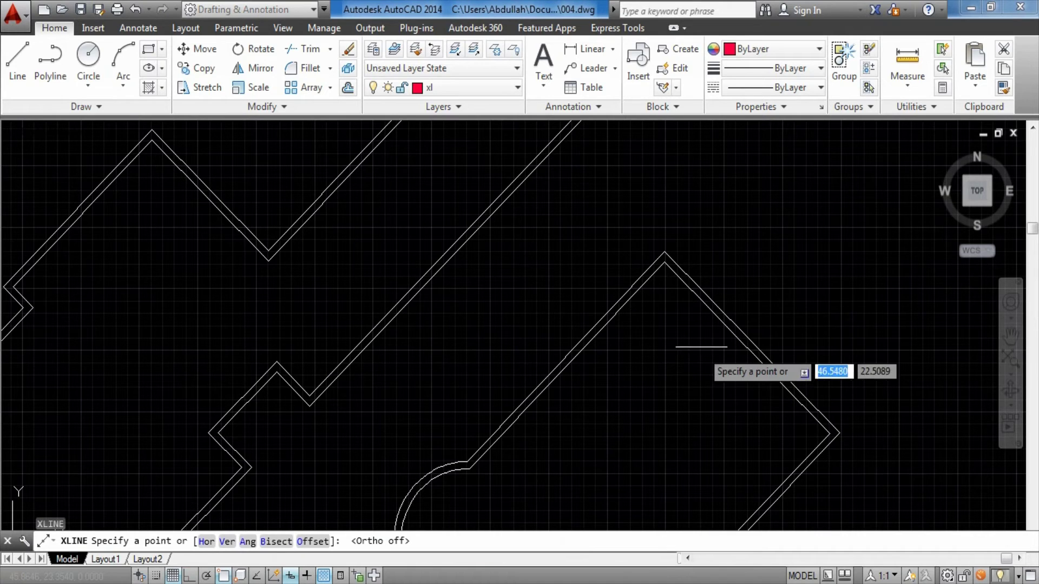
click(664, 262)
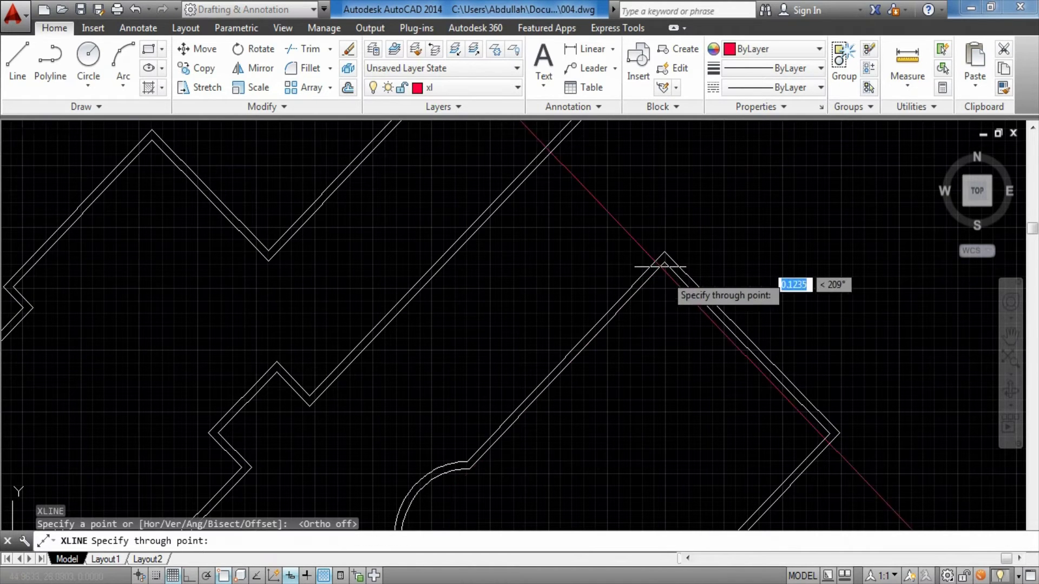
click(826, 430)
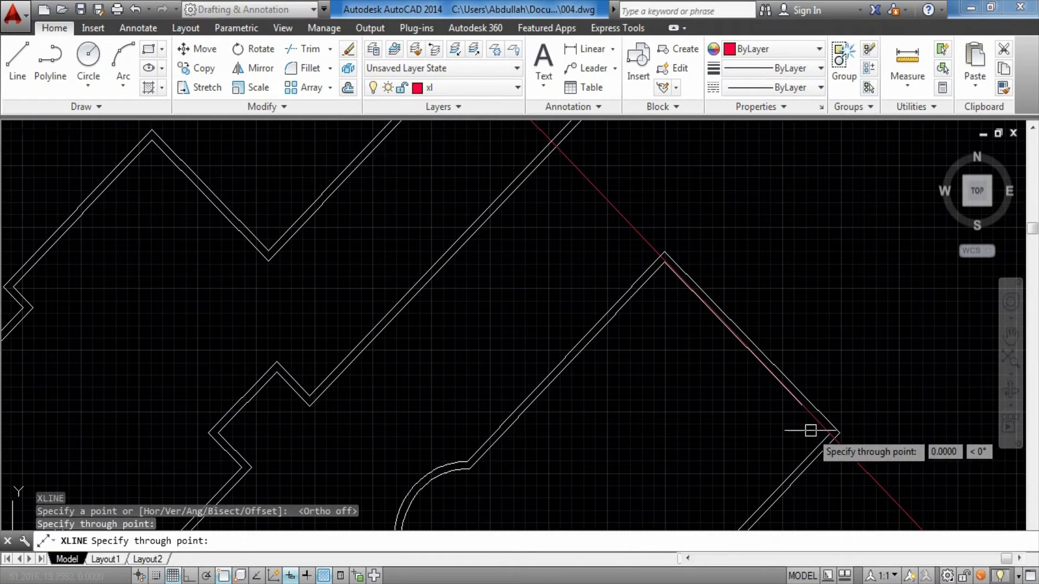
key(Escape)
scroll(789, 339, down, 2)
scroll(713, 325, up, 2)
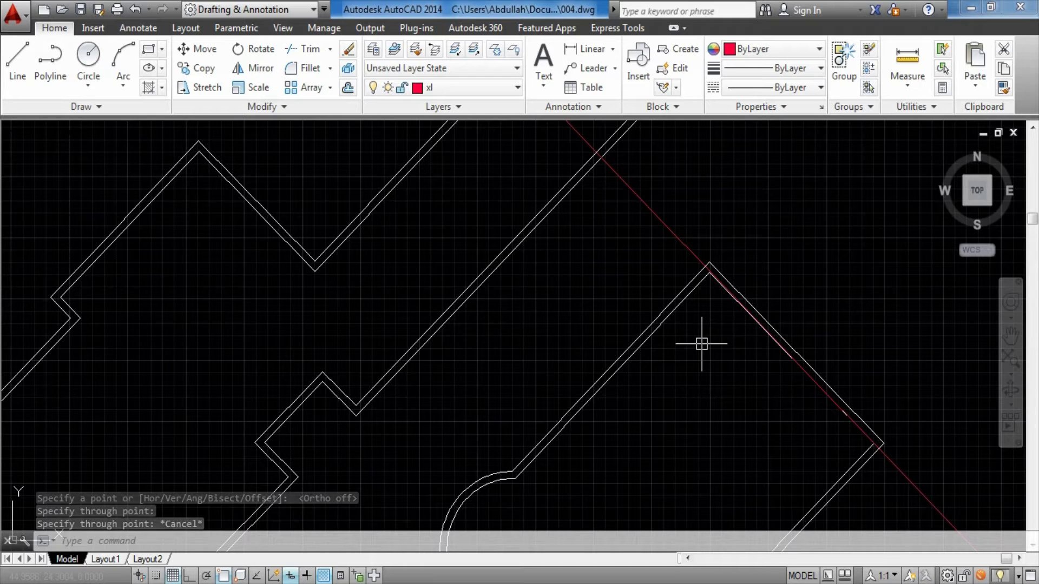
Step: Add a 45° construction line from the curved wall's end through the outer corner
text(x)
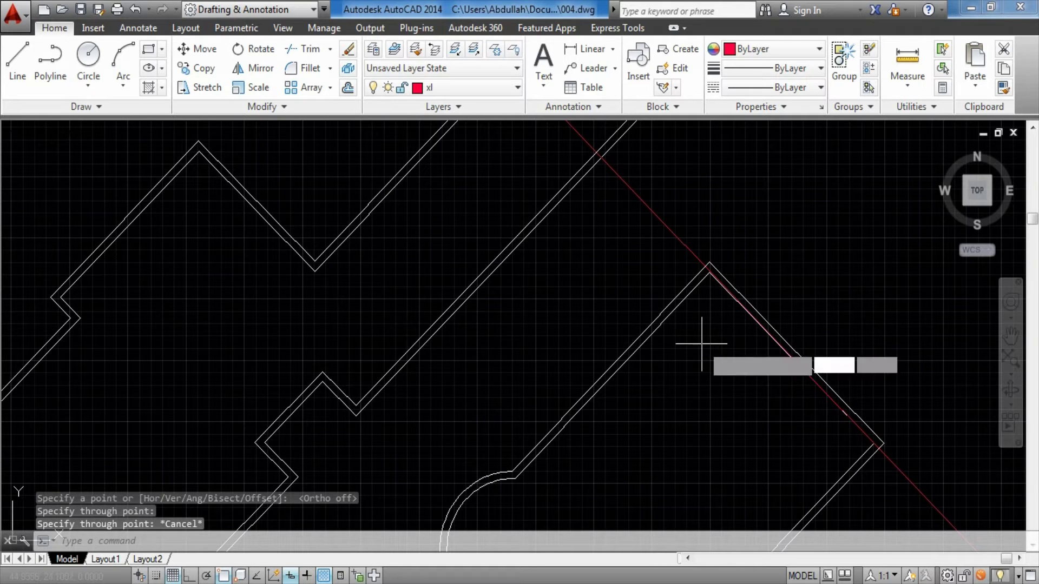
key(Return)
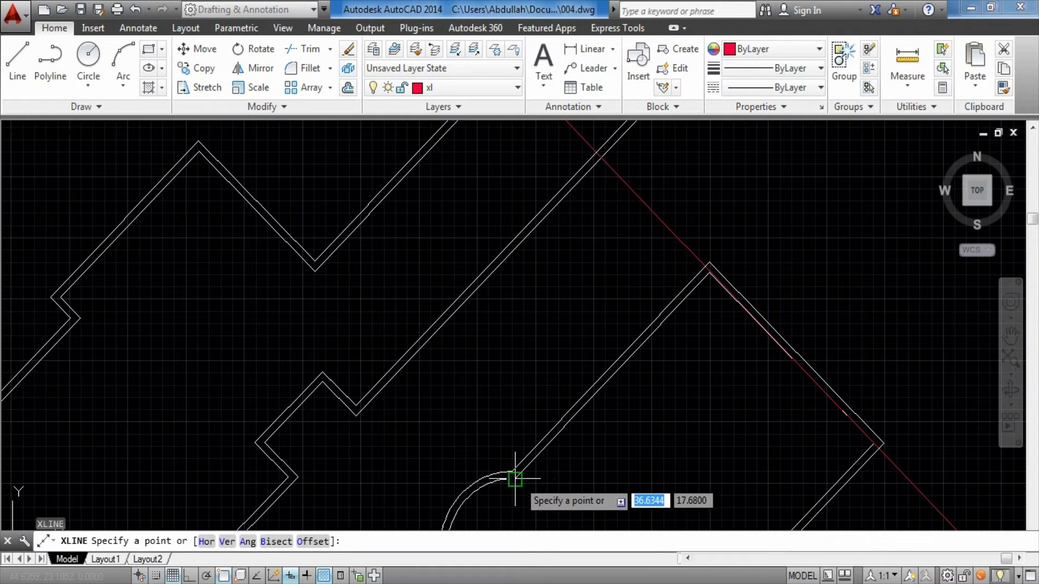
click(513, 478)
click(710, 273)
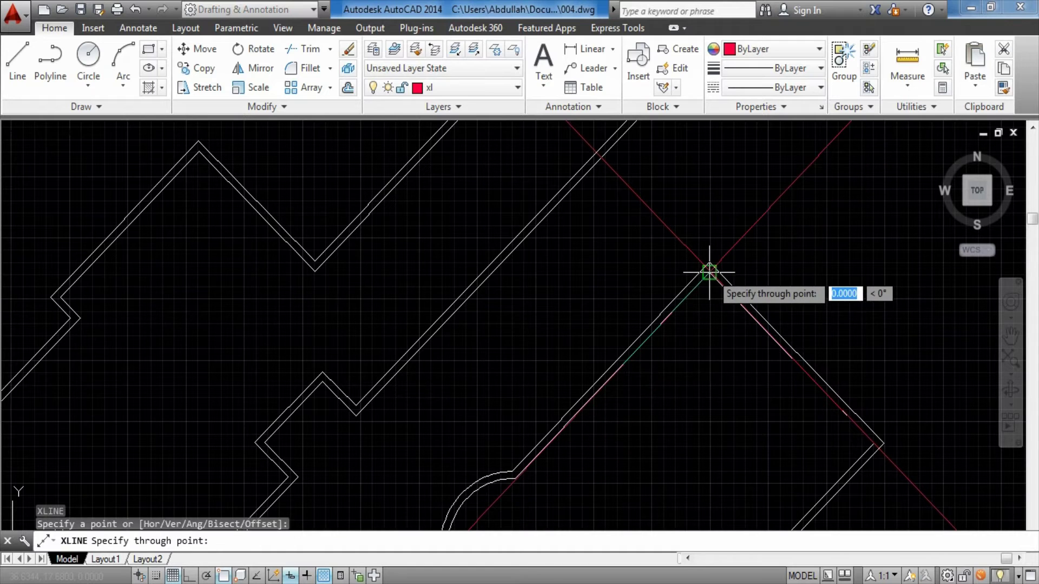
key(Return)
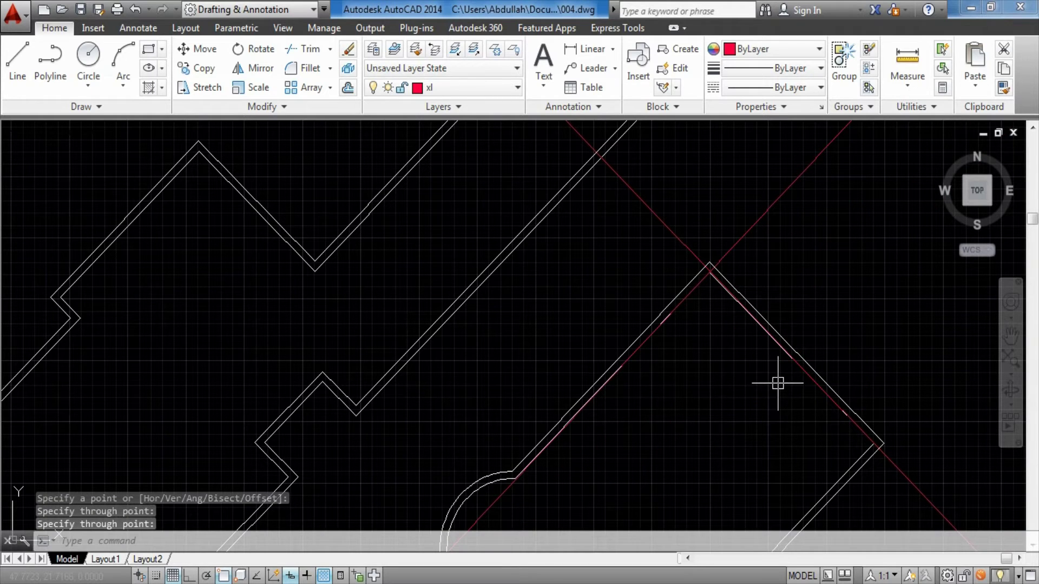
Step: Attempt another construction line at the wall corner, then frame the pointed apex
key(Return)
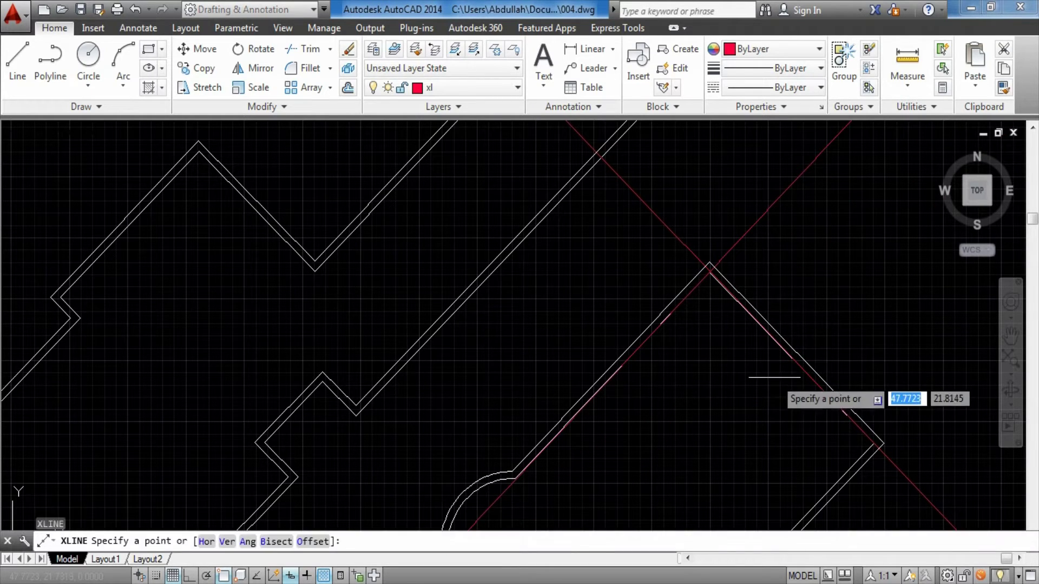
middle_drag(709, 407, 727, 247)
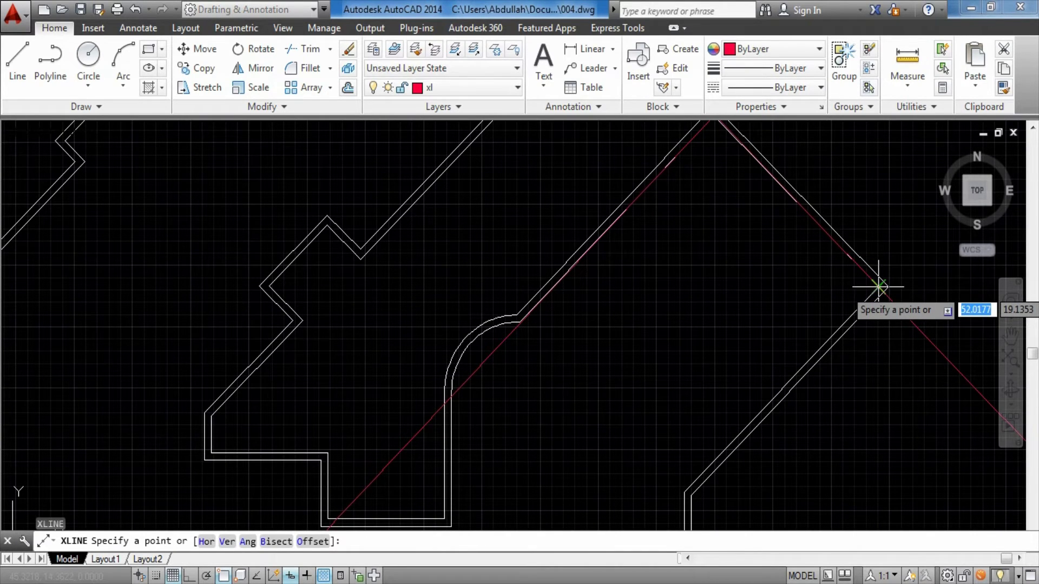
click(875, 287)
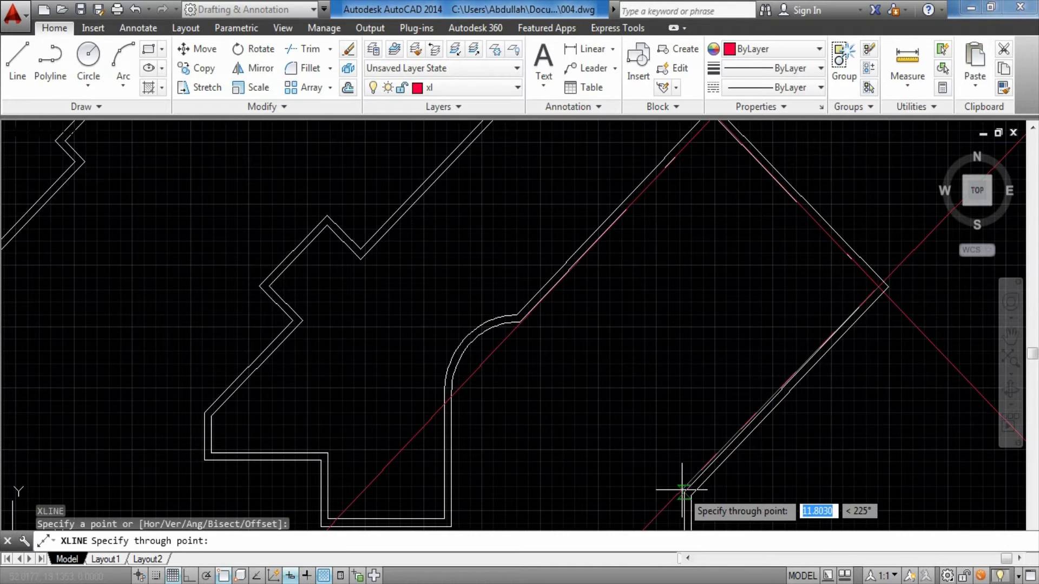
key(Escape)
middle_drag(726, 292, 746, 350)
scroll(732, 258, up, 2)
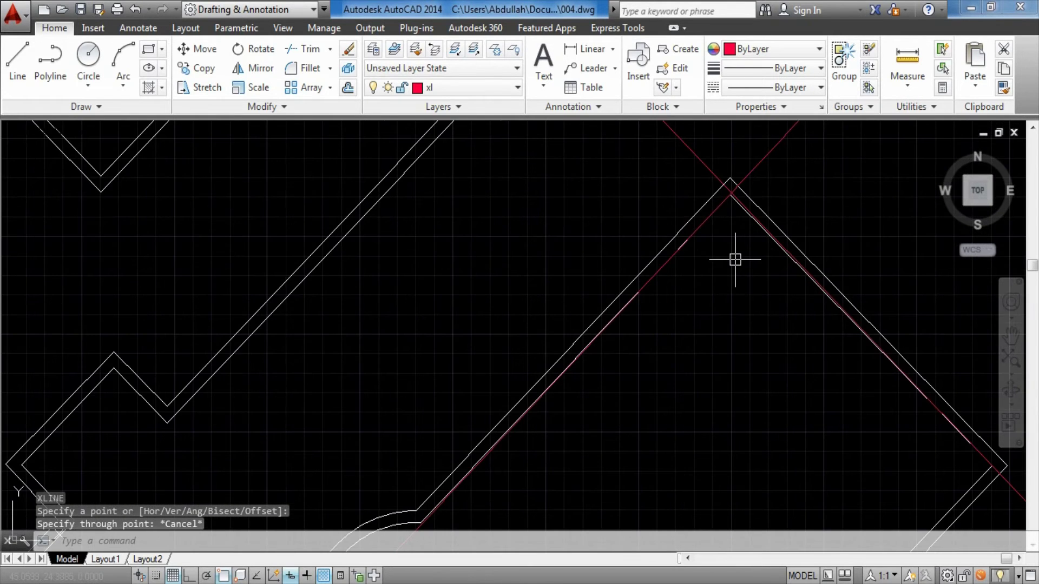
middle_drag(730, 280, 728, 316)
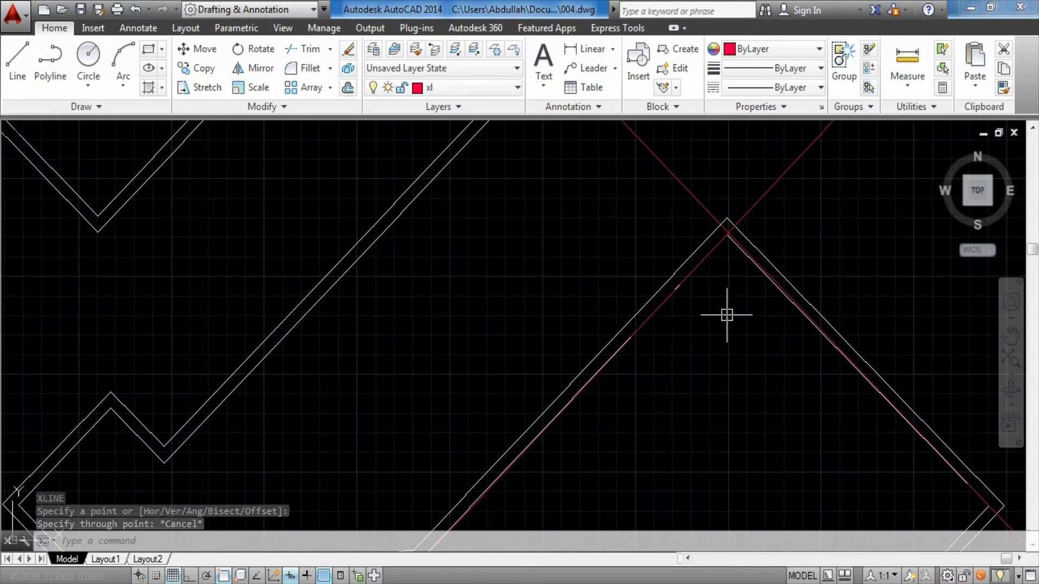
scroll(729, 319, down, 2)
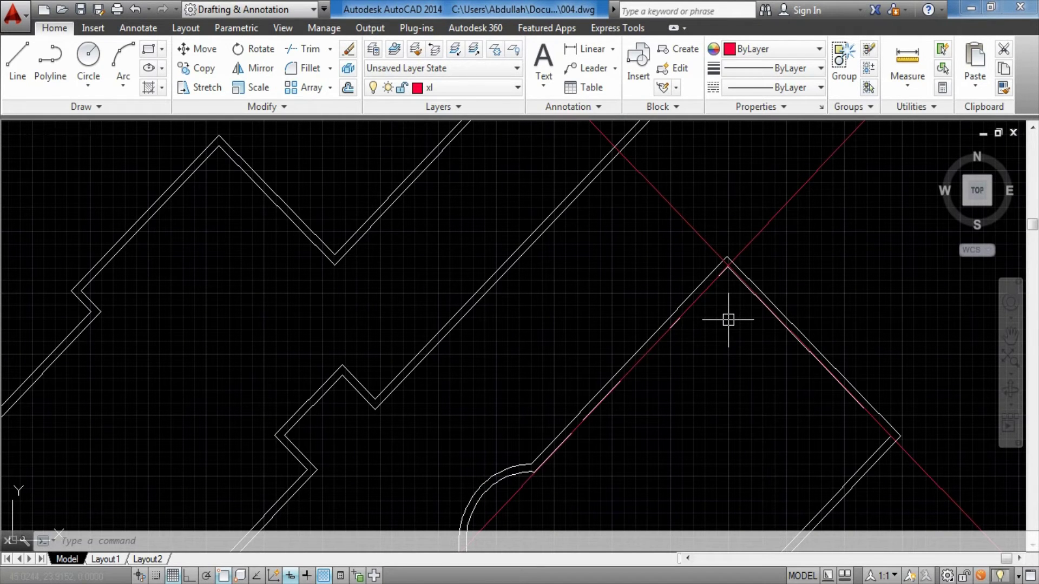
Step: Offset a red construction line 2 units to its left
text(o)
key(Return)
text(2)
key(Return)
click(691, 230)
click(628, 311)
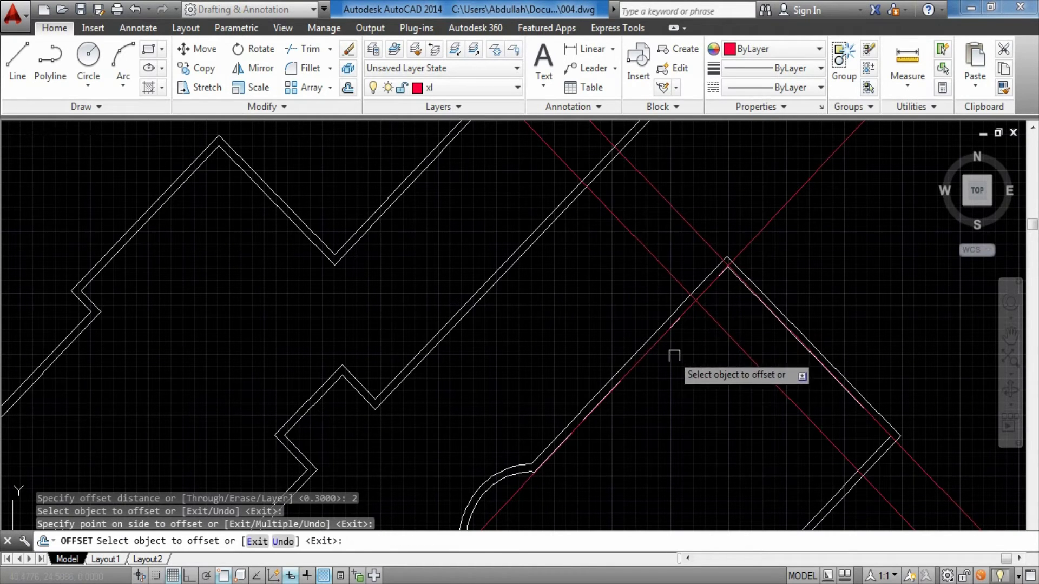
key(Escape)
Step: Offset two red construction lines by 1 toward the upper left
text(o)
key(Return)
text(1)
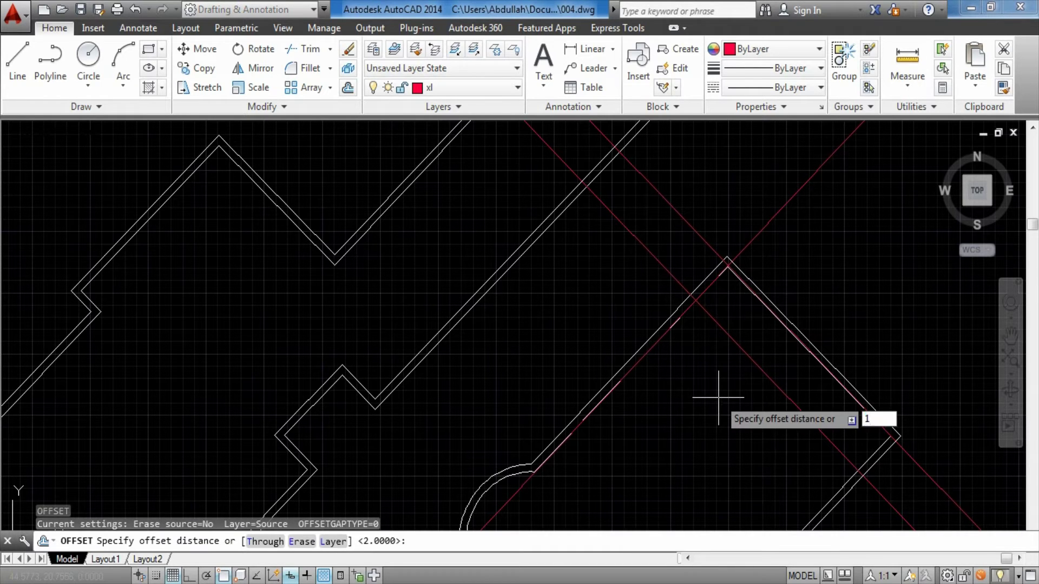
key(Return)
click(743, 357)
click(698, 425)
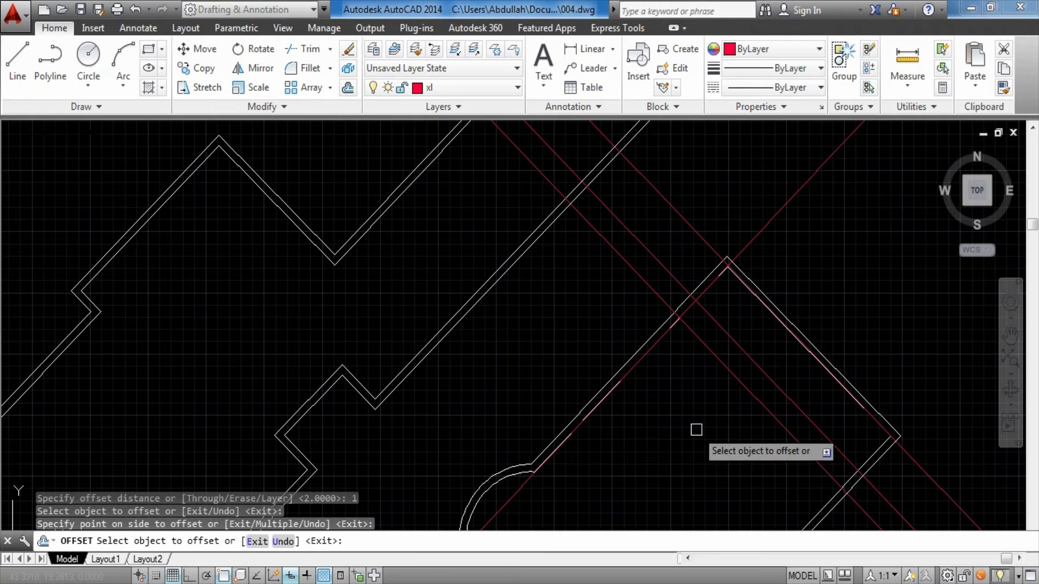
key(Return)
key(Return)
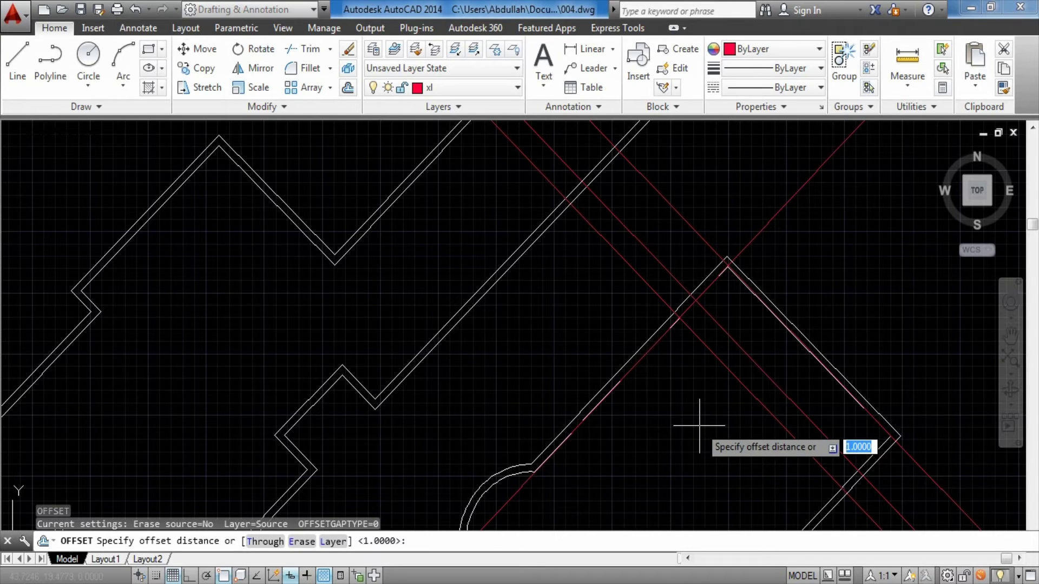
key(Return)
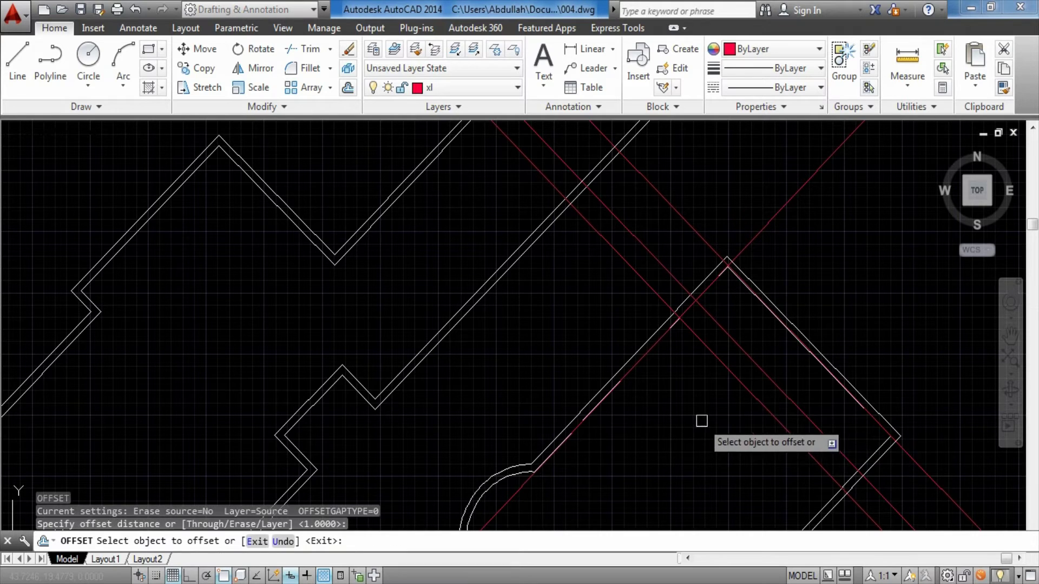
click(733, 379)
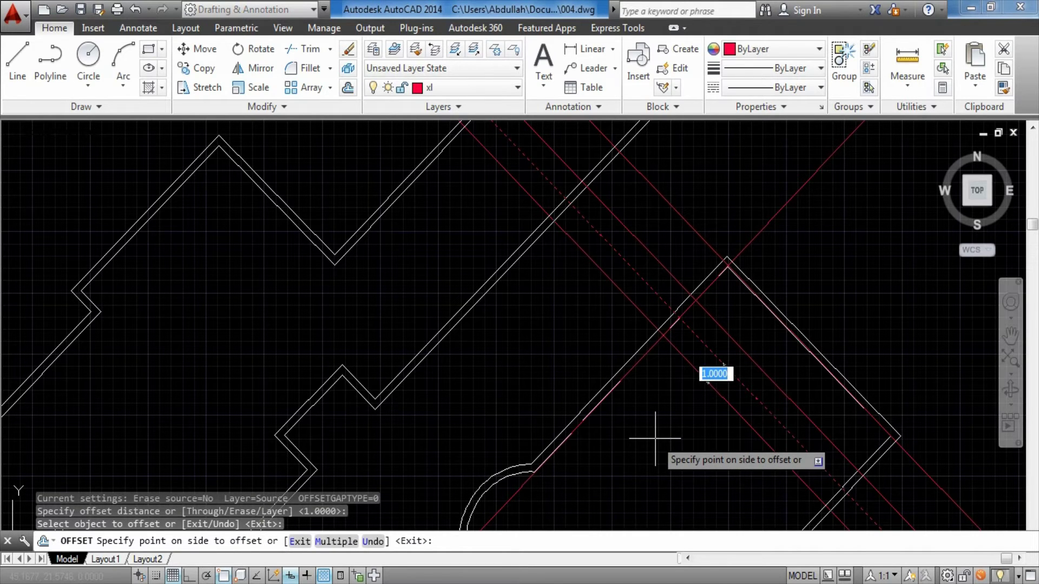
click(656, 439)
Step: Offset another red construction line by 1.15
key(Return)
key(Return)
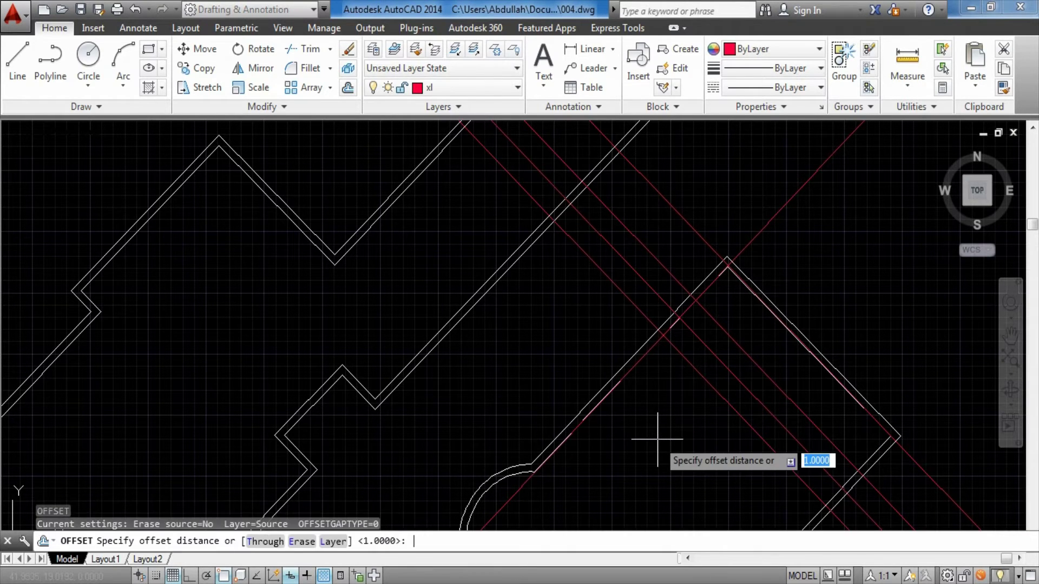
text(1.15)
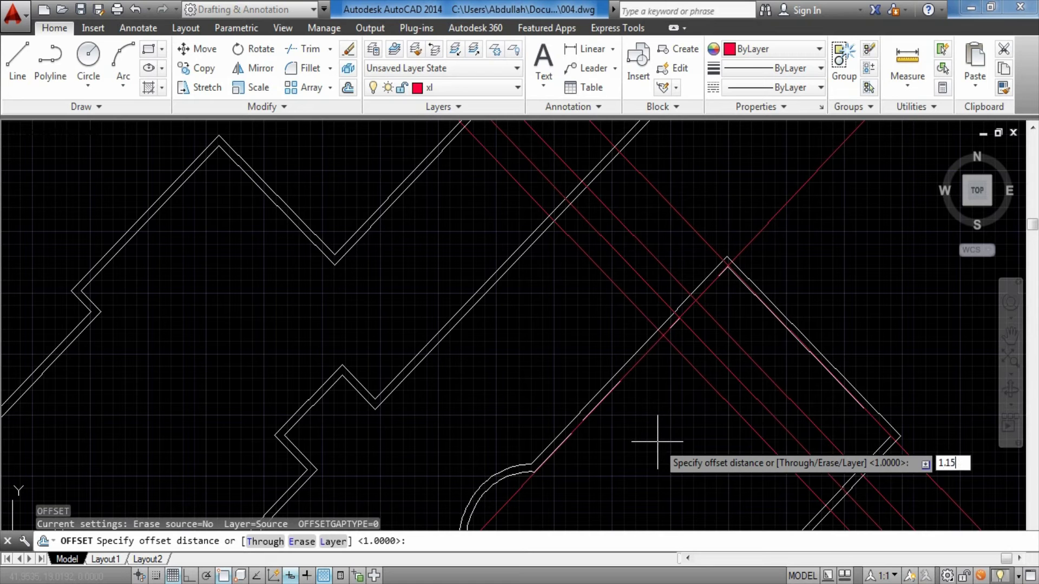
key(Return)
click(716, 395)
click(658, 455)
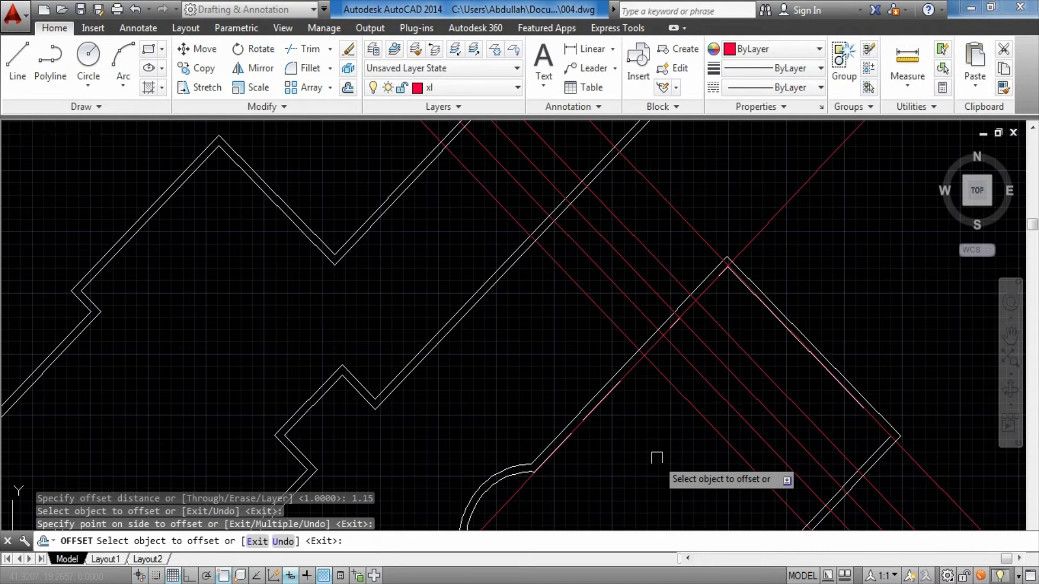
key(Escape)
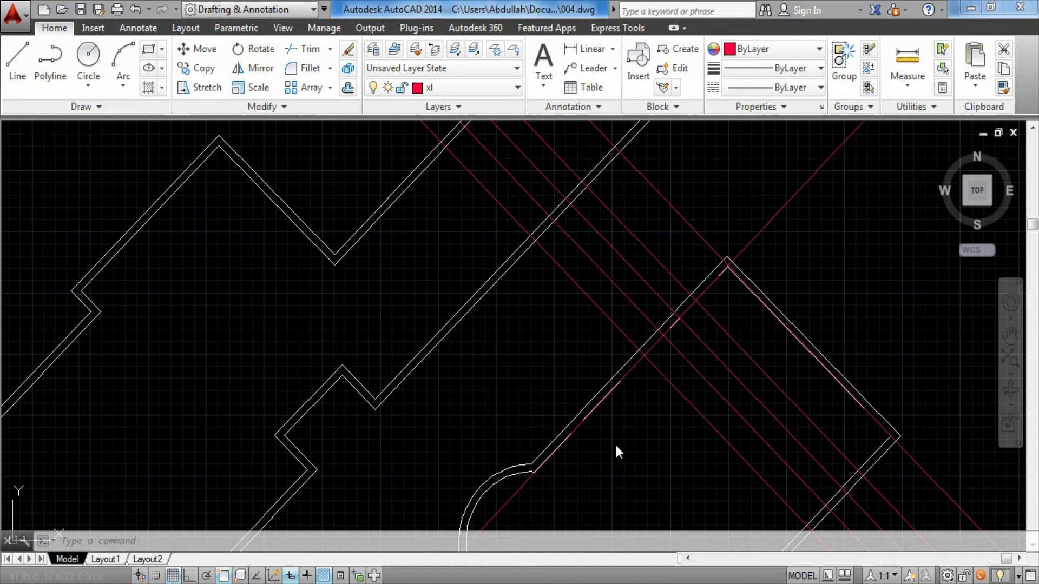
Step: Offset the lower red construction line by 2
text(o)
key(Return)
text(2)
key(Return)
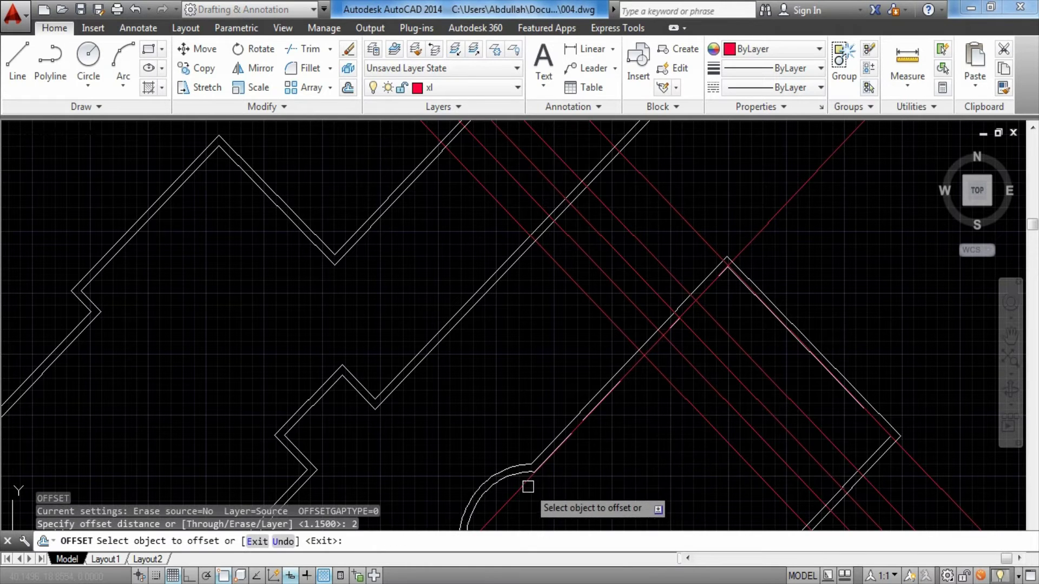
click(526, 477)
click(661, 487)
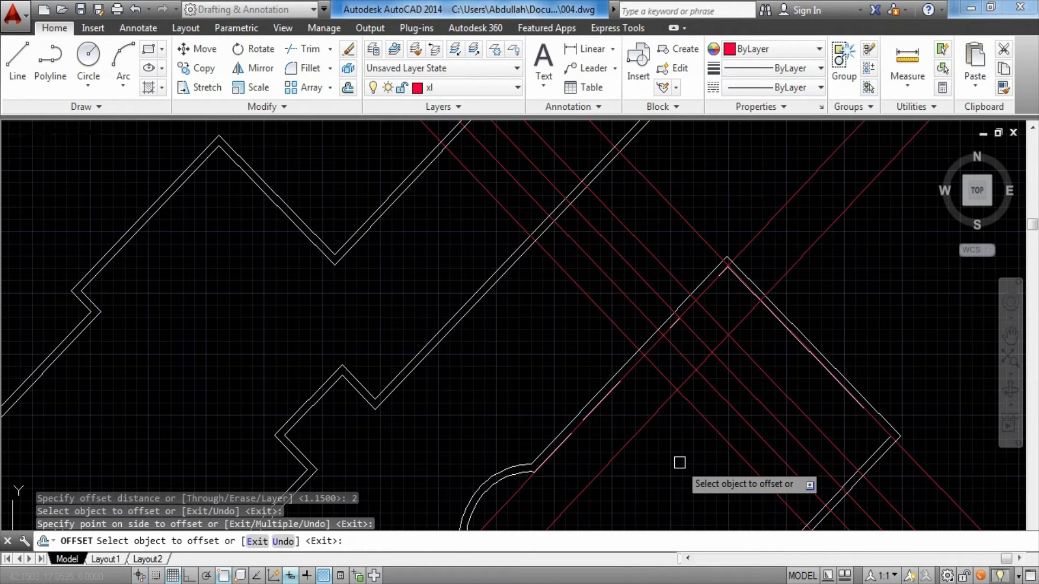
Step: Offset a red construction line by 1.65, then switch to the reference image
key(Return)
key(Return)
text(1.65)
key(Return)
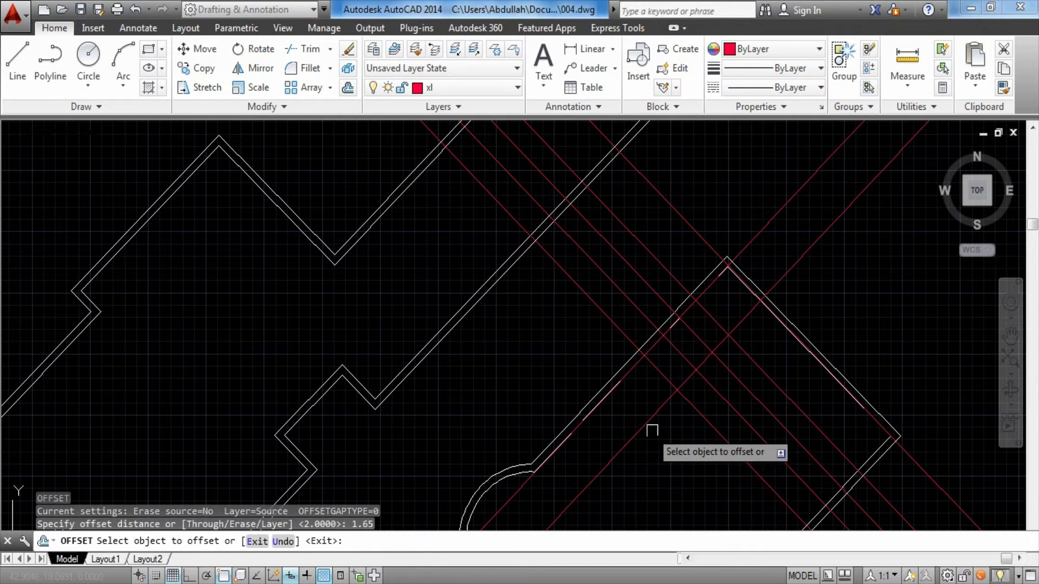
click(654, 433)
click(699, 468)
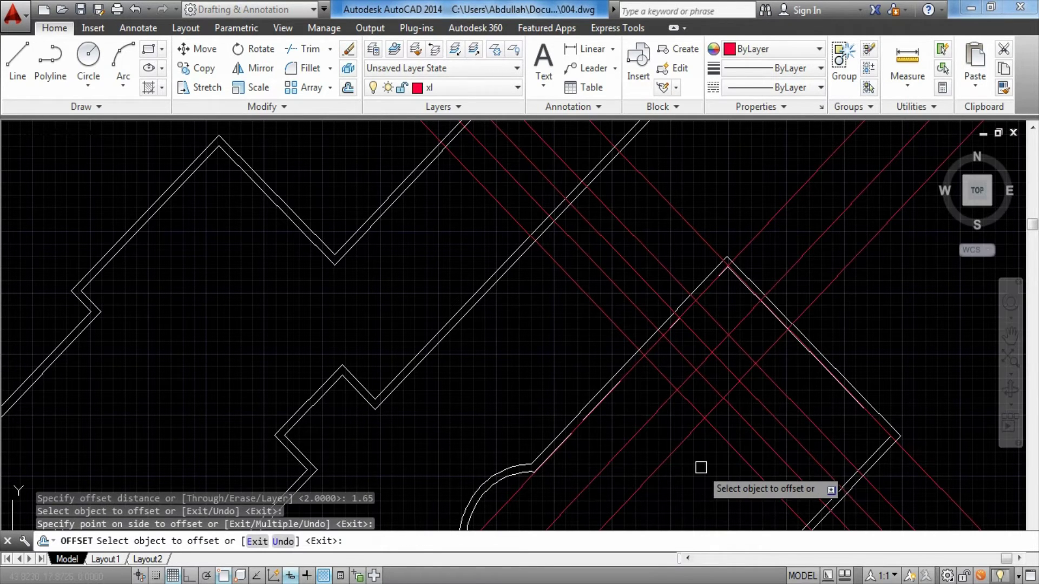
key(Escape)
key(alt+Tab)
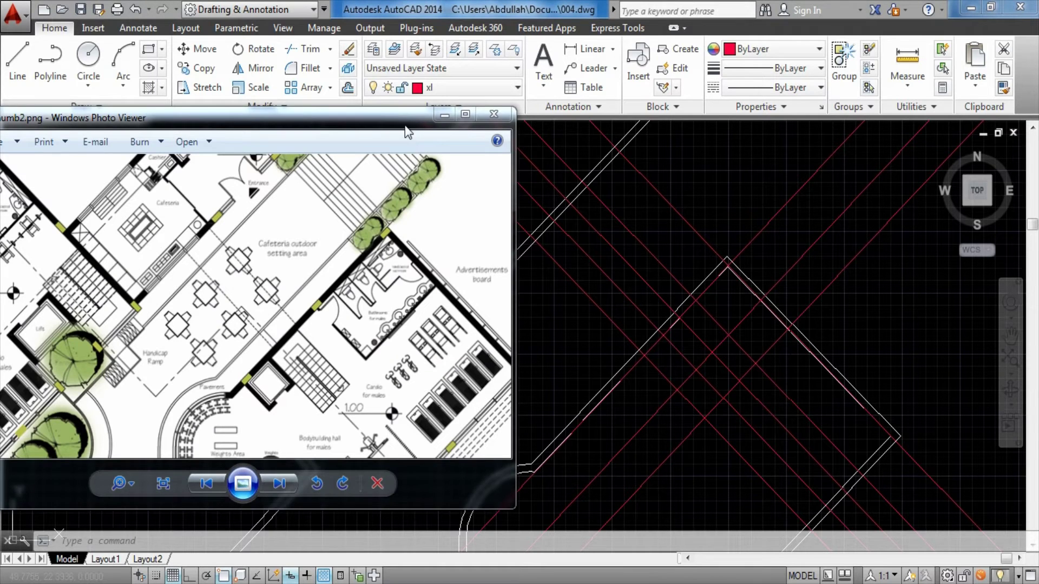
Step: Study the cafeteria and restroom wing on the reference plan, then return to AutoCAD
click(405, 122)
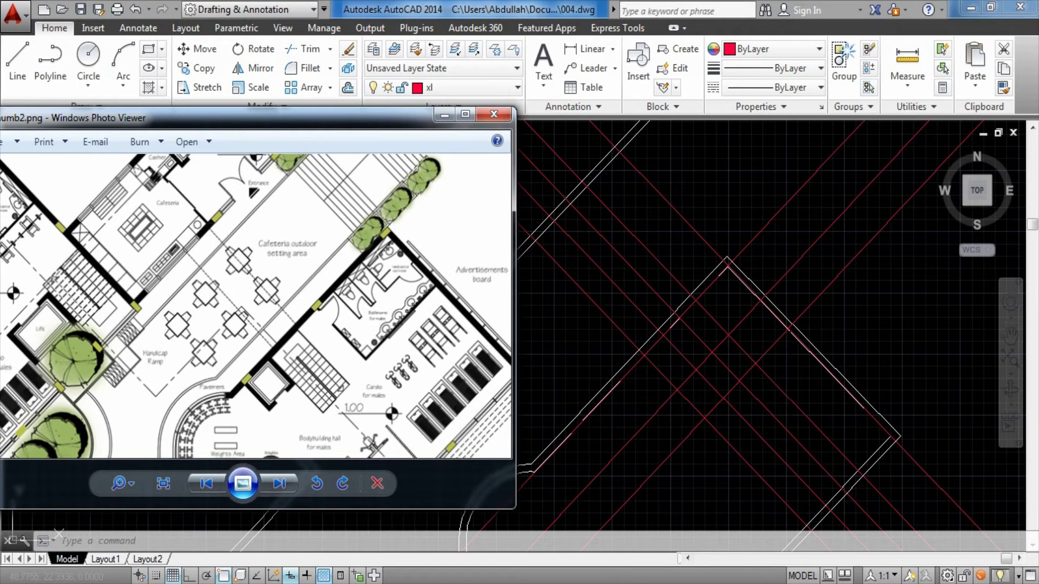
click(730, 181)
Step: On the Internal Walls layer, draw a wall line between two construction-line crossings
click(481, 87)
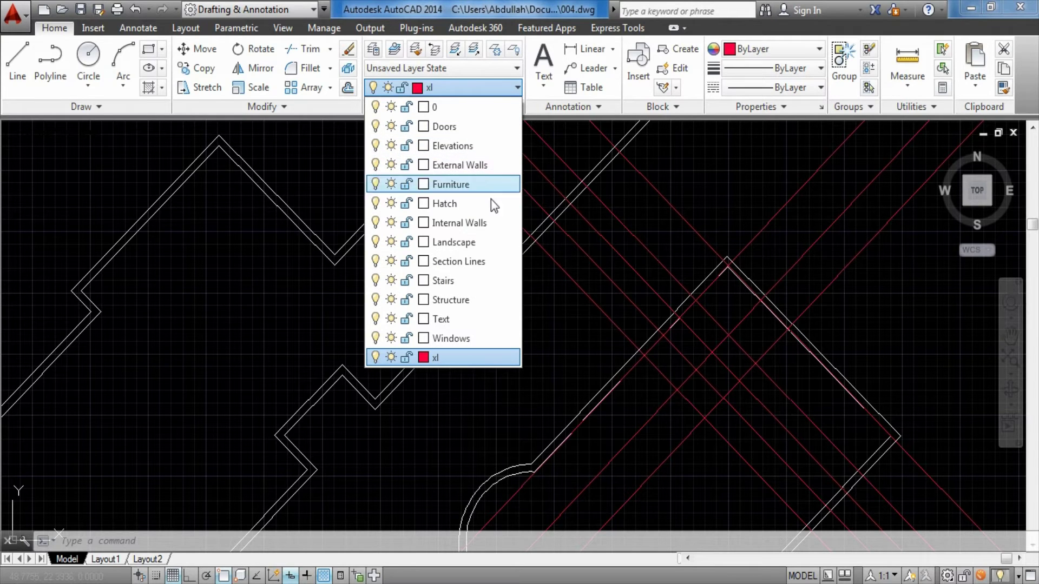
click(492, 223)
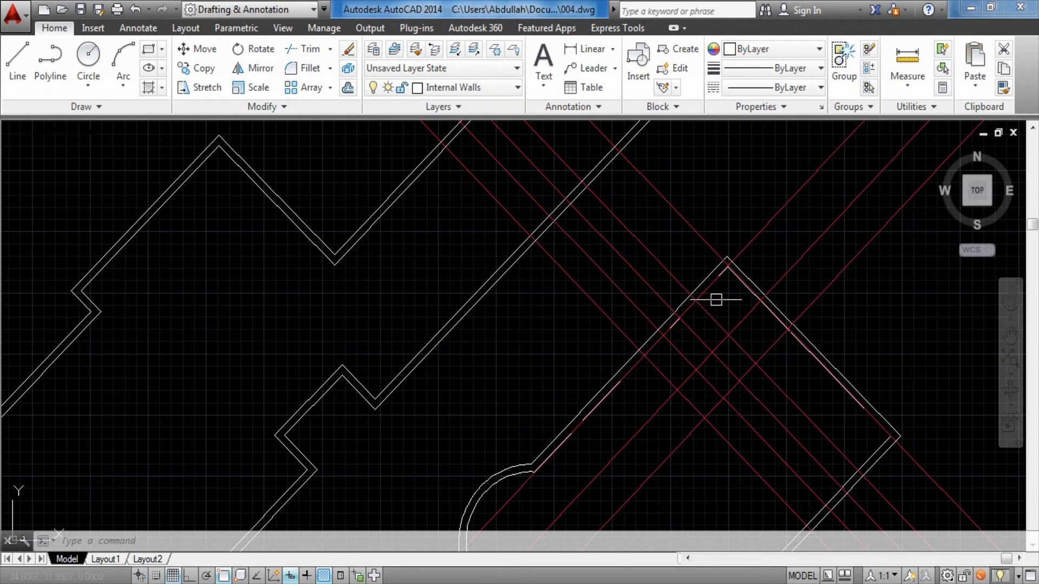
text(pl)
key(Return)
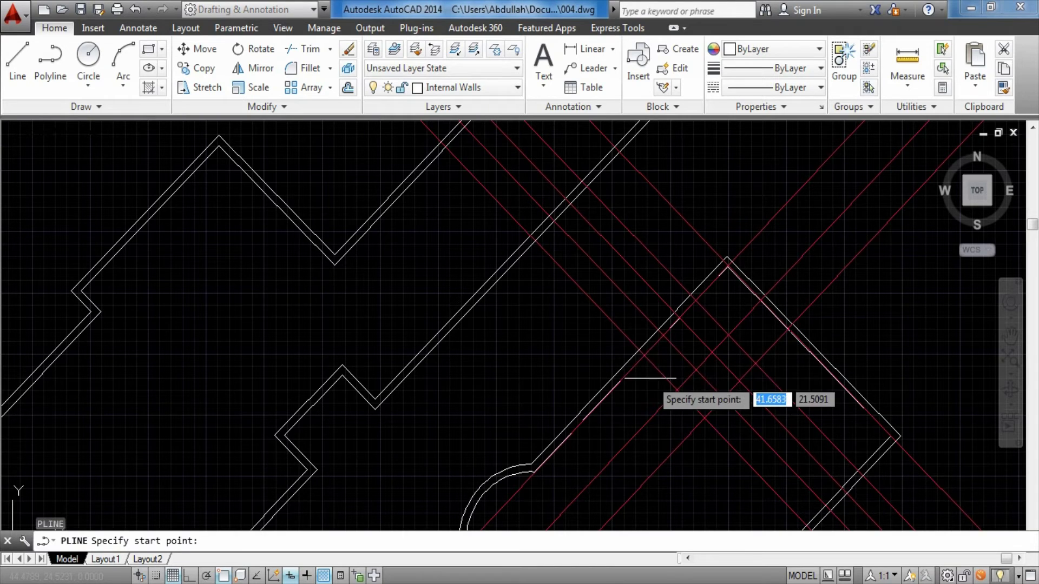
click(644, 355)
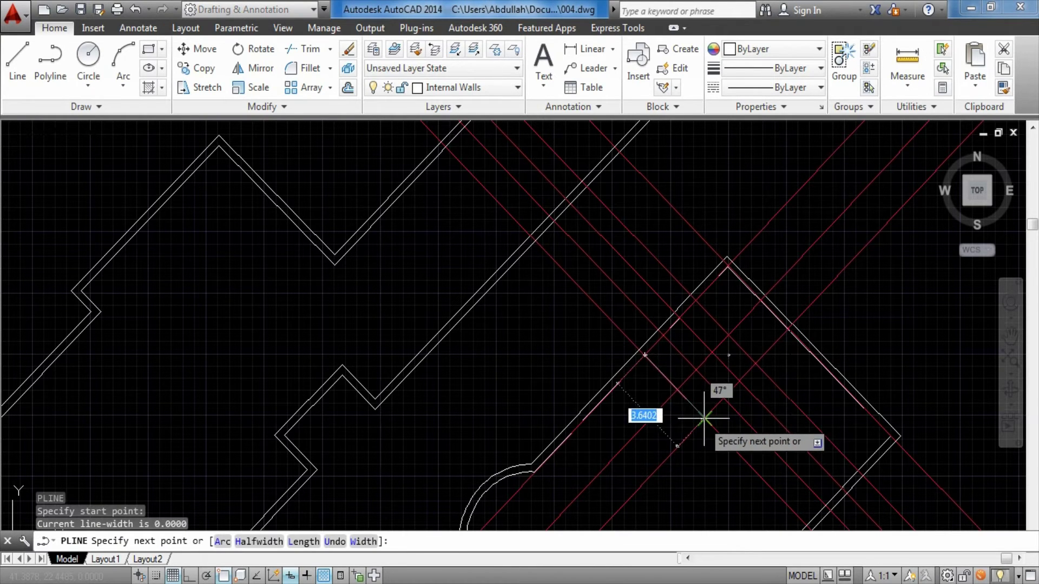
click(789, 329)
key(Escape)
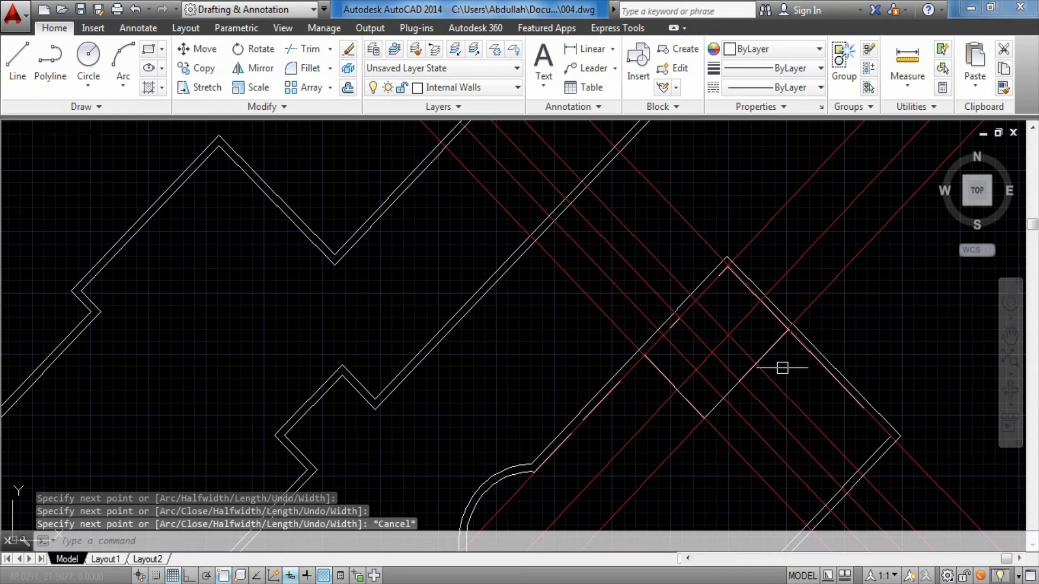
Step: Offset the inner room edge by 0.15 to form the second wall line
text(o)
key(Return)
text(.15)
key(Return)
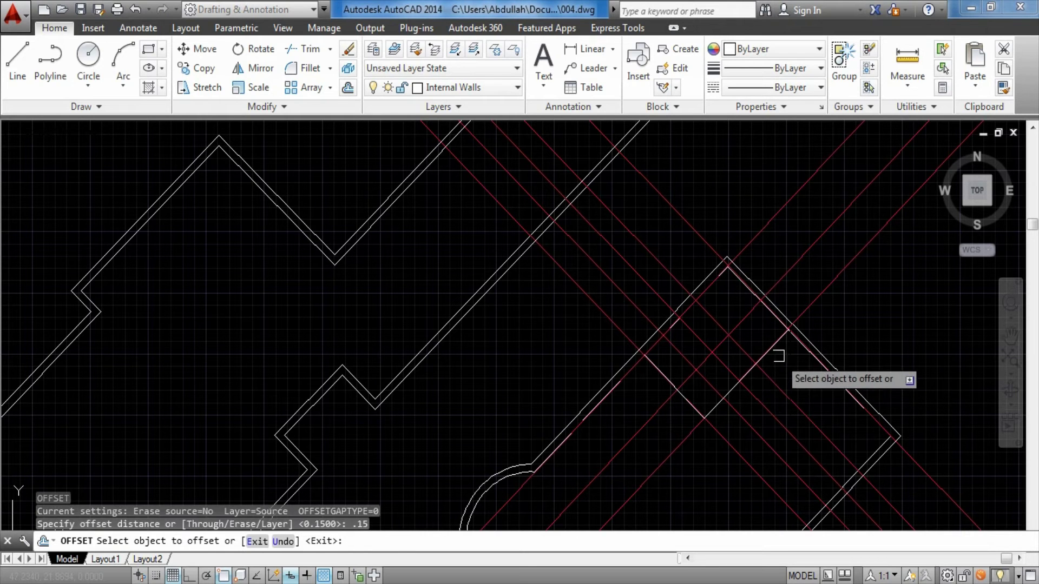
click(773, 347)
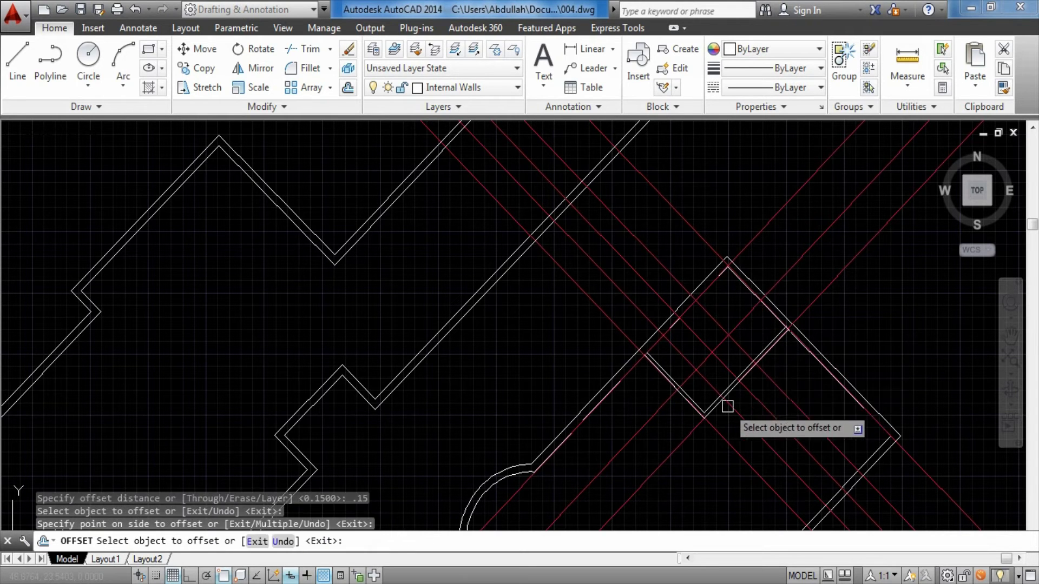
scroll(666, 364, up, 2)
key(Escape)
scroll(698, 367, up, 2)
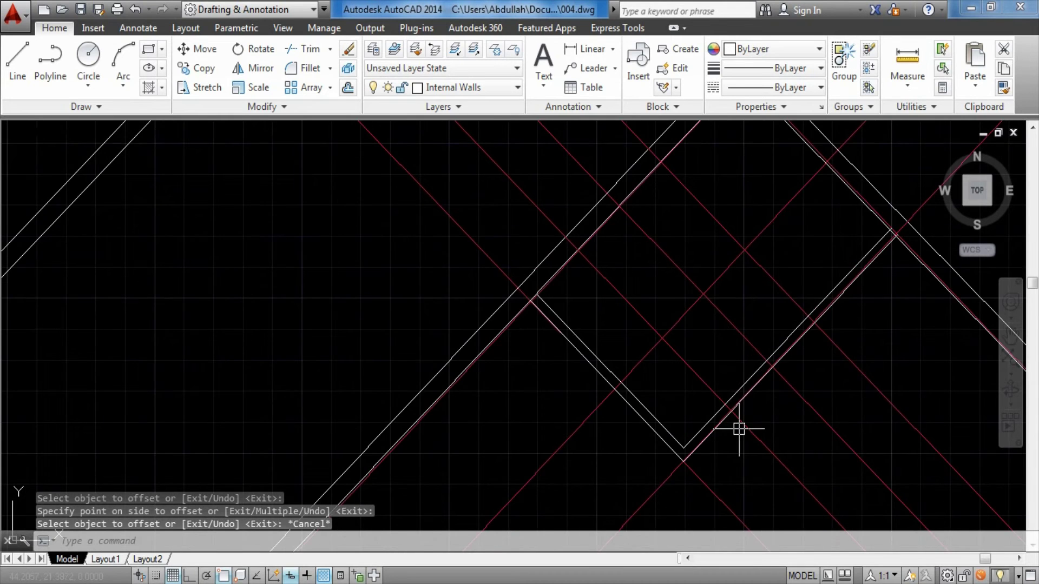
scroll(739, 429, down, 2)
scroll(778, 406, down, 1)
Step: Delete two unneeded red construction lines
click(864, 245)
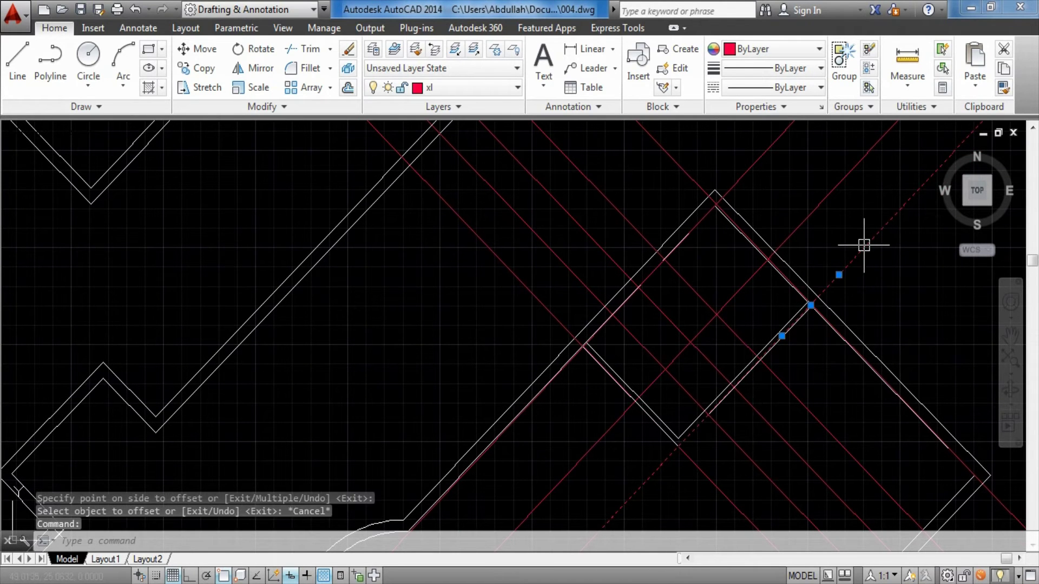
key(Delete)
click(529, 285)
key(Delete)
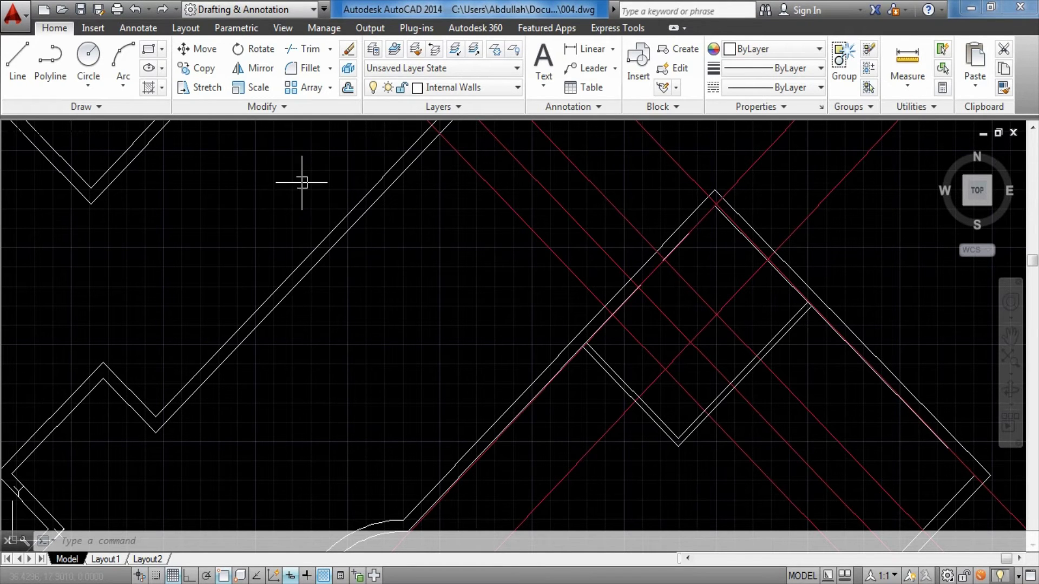
click(557, 359)
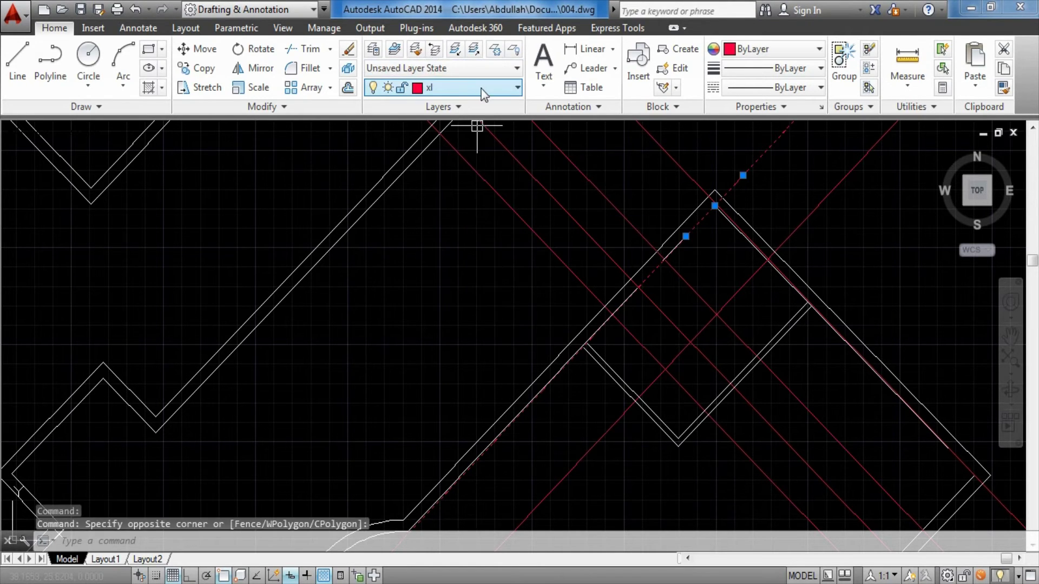
key(Escape)
key(Escape)
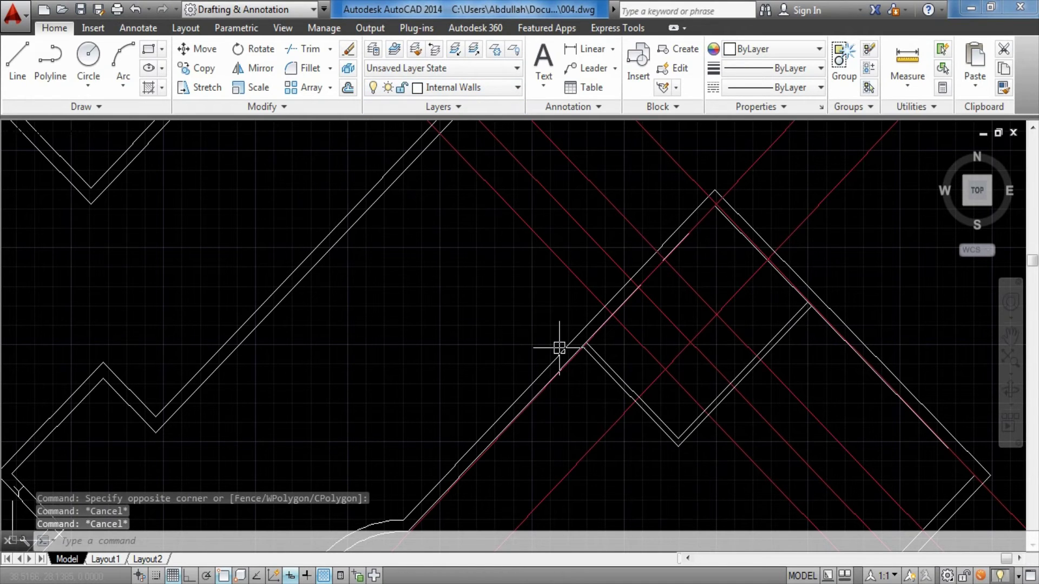
Step: Draw a three-point polyline wall along the red guide intersections toward the outer wall
text(pl)
key(Return)
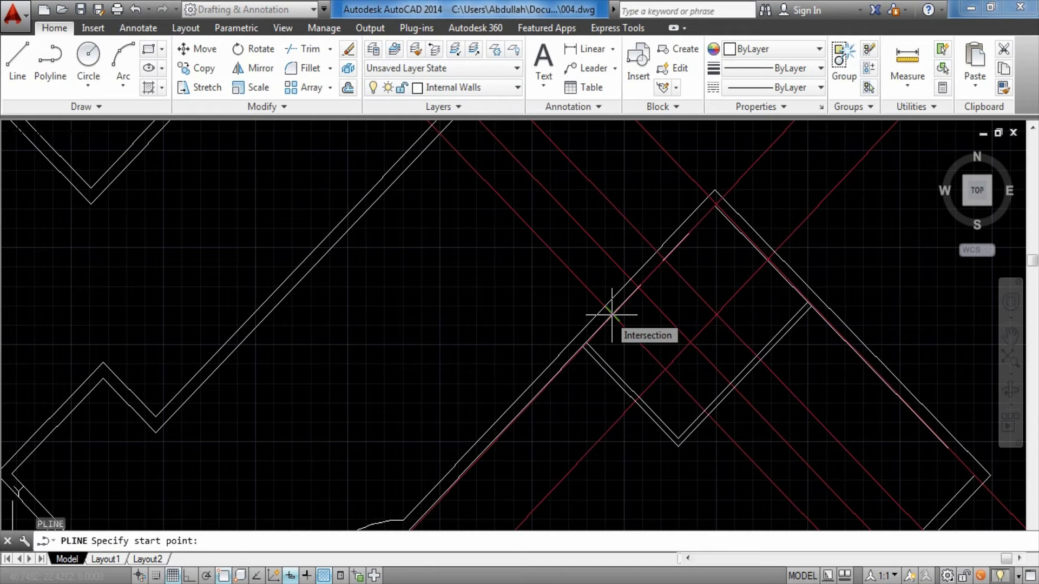
click(611, 314)
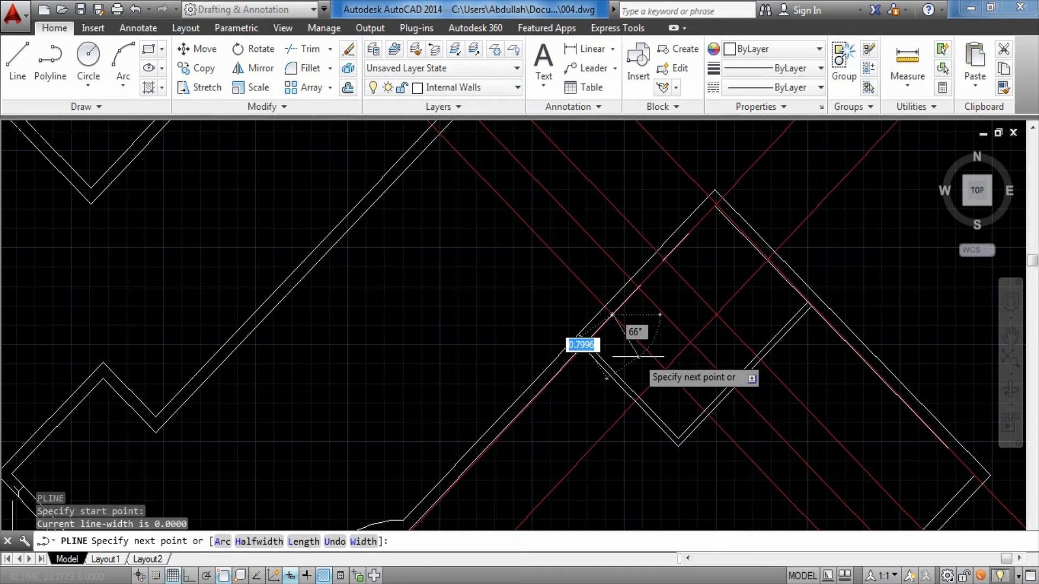
click(665, 370)
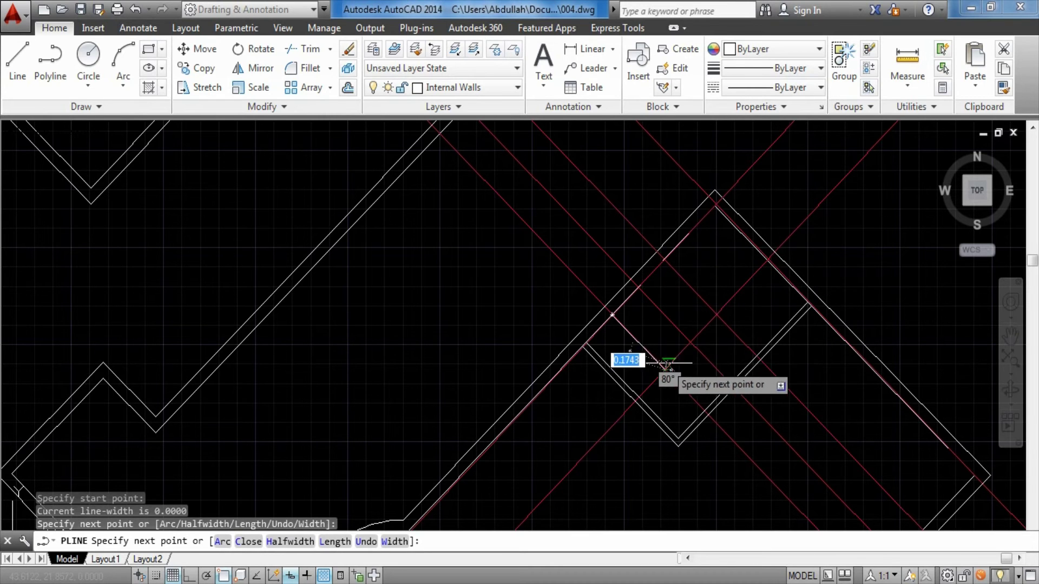
scroll(783, 262, up, 3)
scroll(783, 260, up, 2)
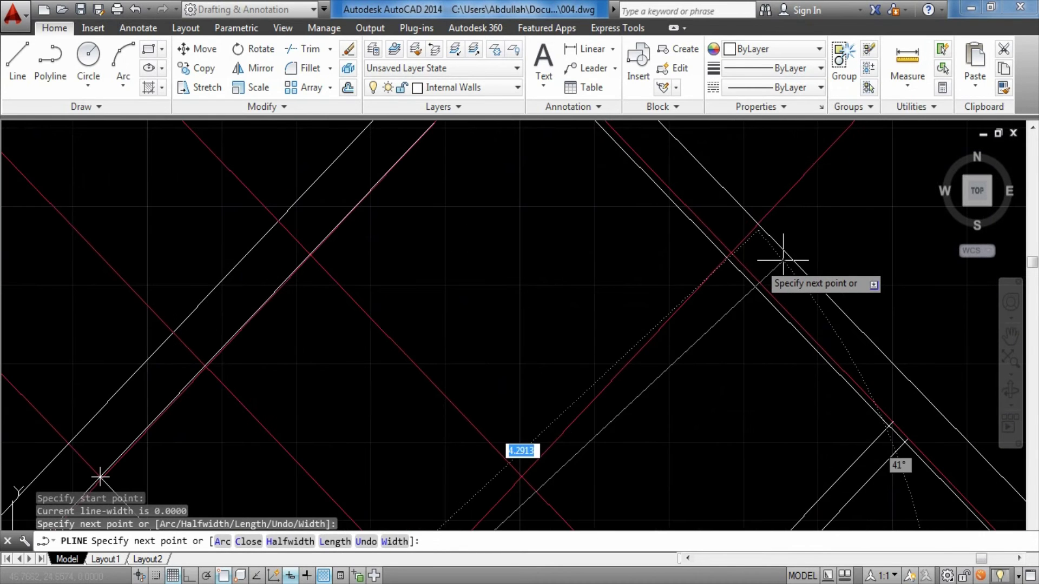
click(727, 258)
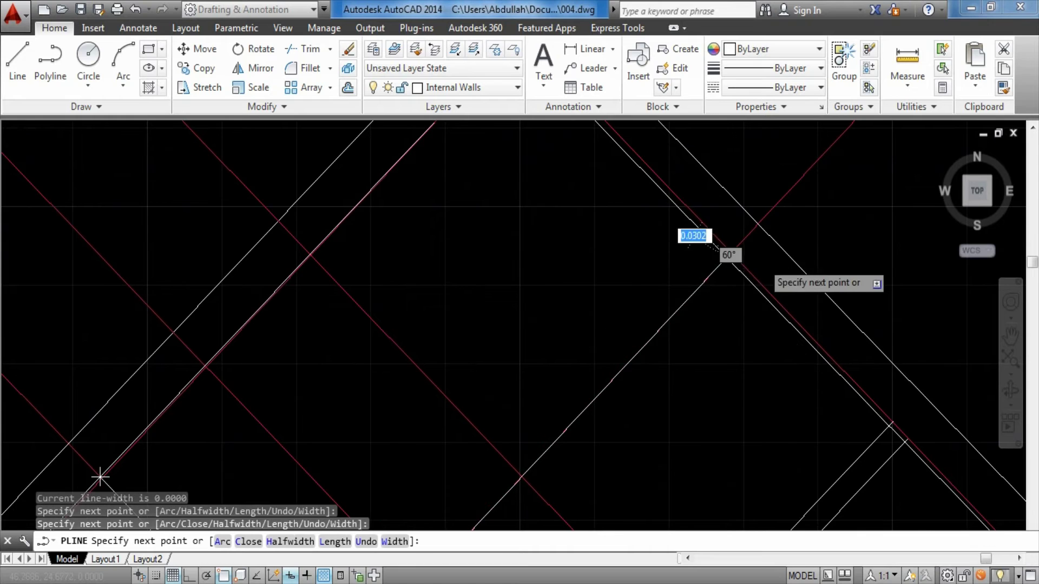
scroll(730, 258, down, 3)
key(Return)
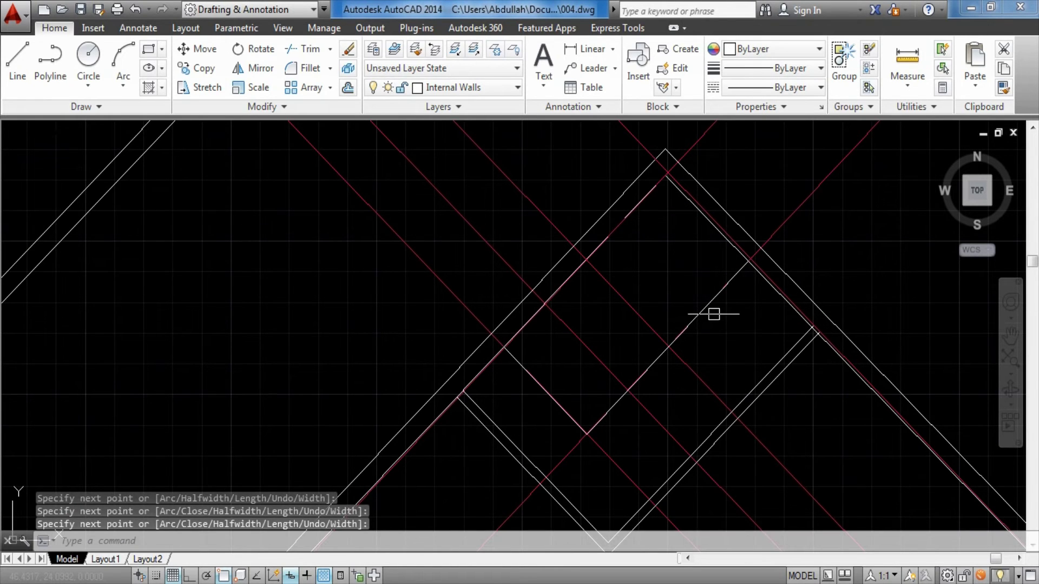
Step: Offset the new wall polyline 0.15 toward the room side
text(o)
key(Return)
key(Return)
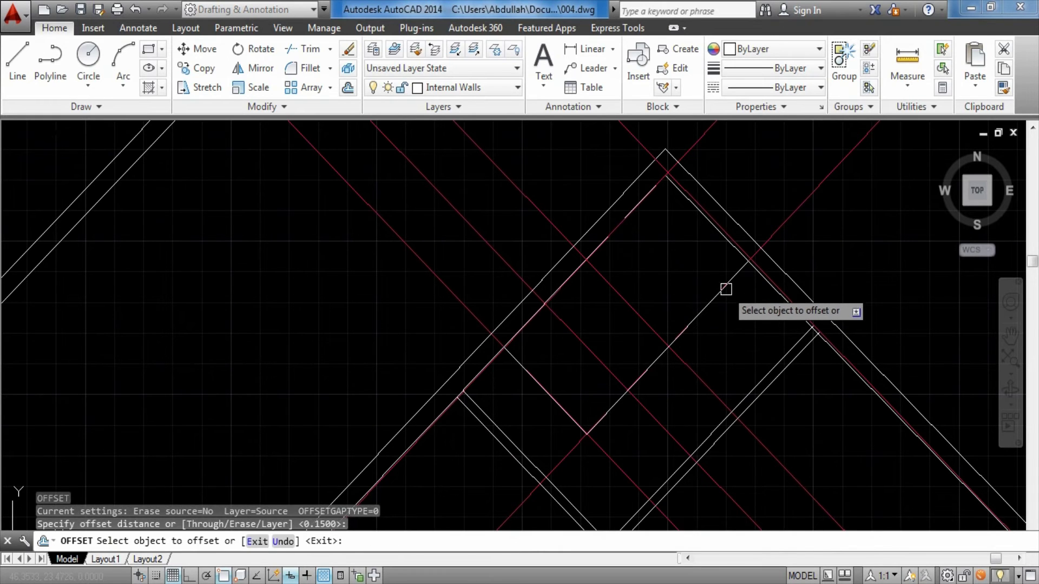
click(725, 289)
click(717, 260)
key(Escape)
Step: Delete a leftover red construction line
scroll(747, 331, down, 3)
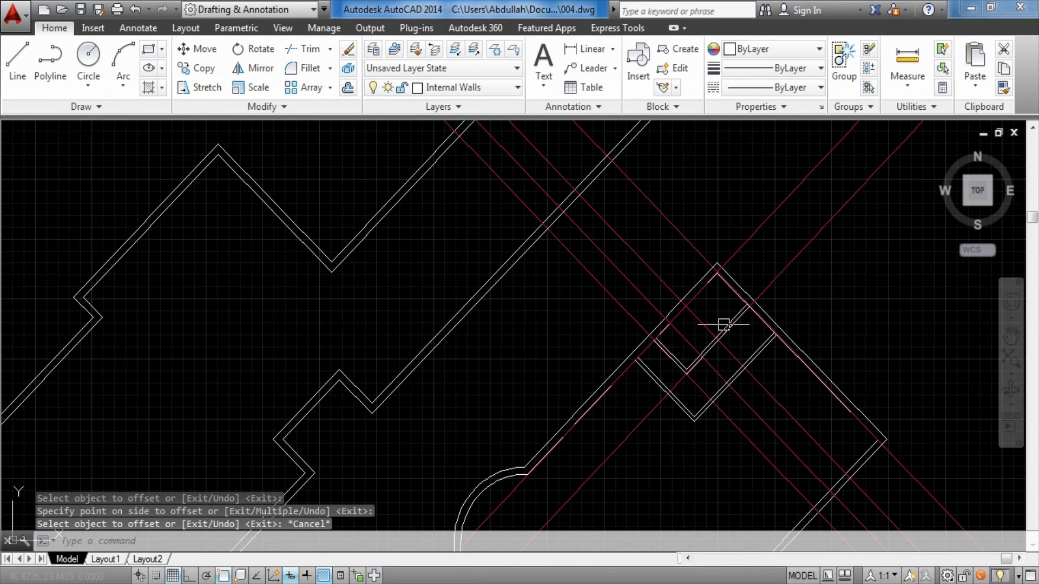
scroll(724, 325, up, 3)
scroll(798, 295, down, 3)
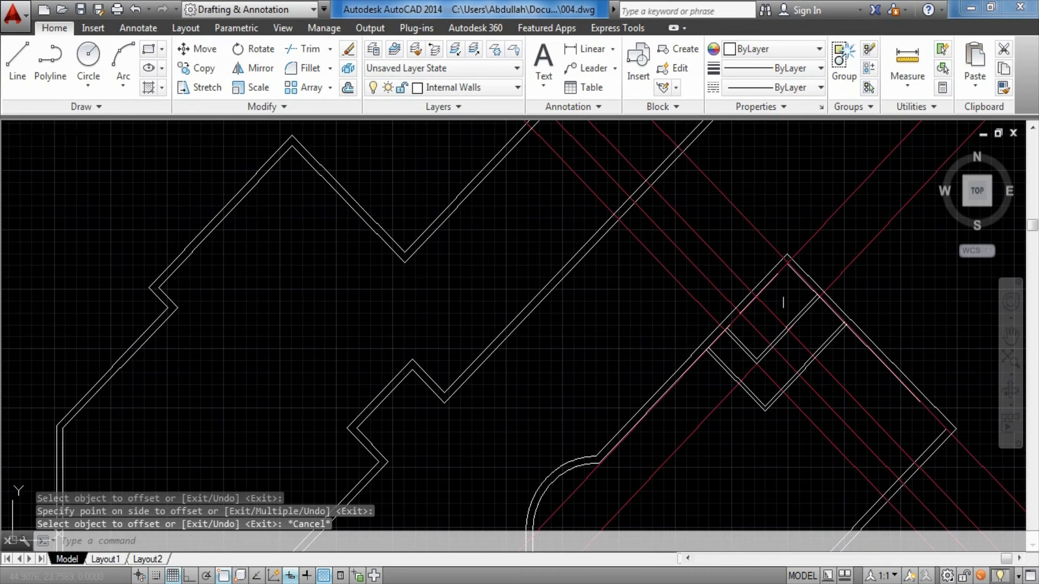
scroll(806, 336, up, 1)
scroll(766, 362, up, 2)
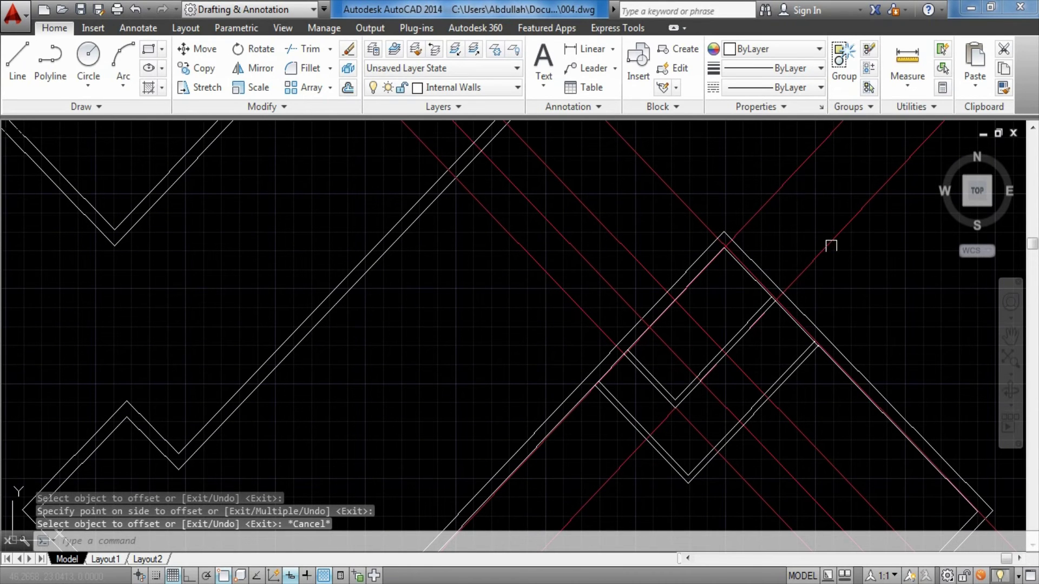
key(Delete)
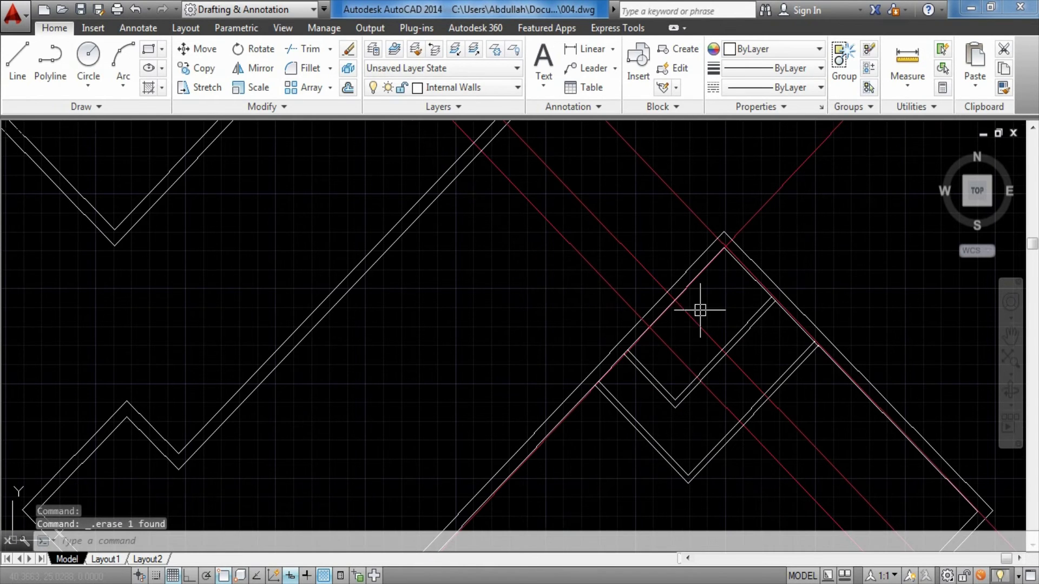
scroll(700, 310, up, 2)
Step: Draw a short line from the wall intersection to close off the inner wall
text(l)
key(Return)
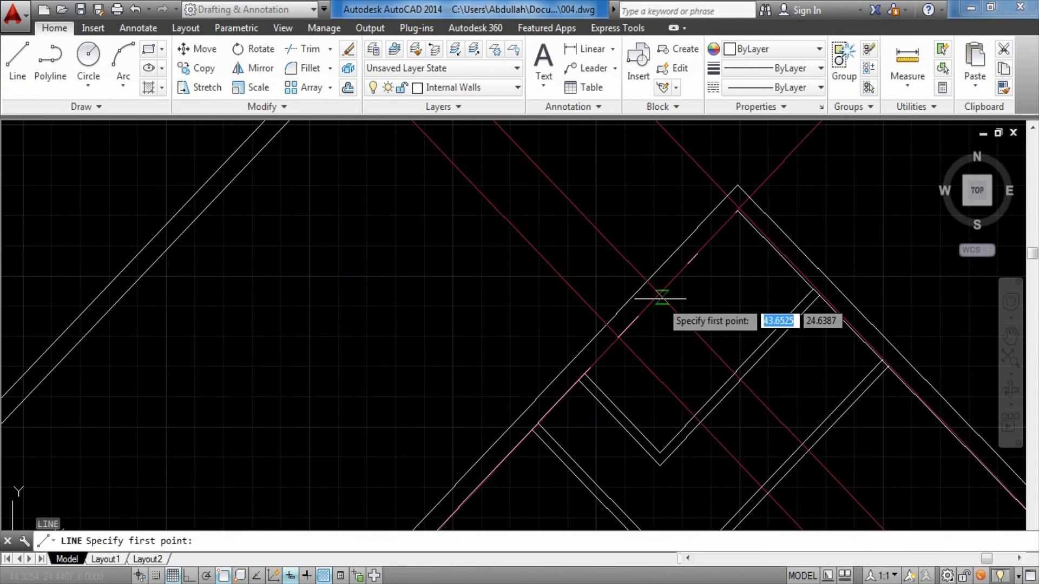
click(662, 297)
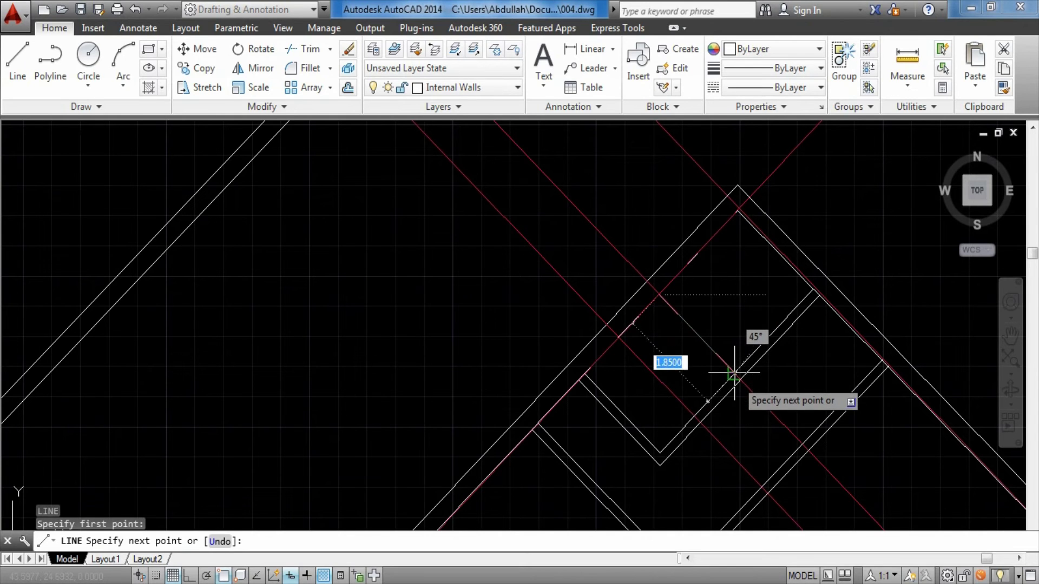
key(Escape)
key(Return)
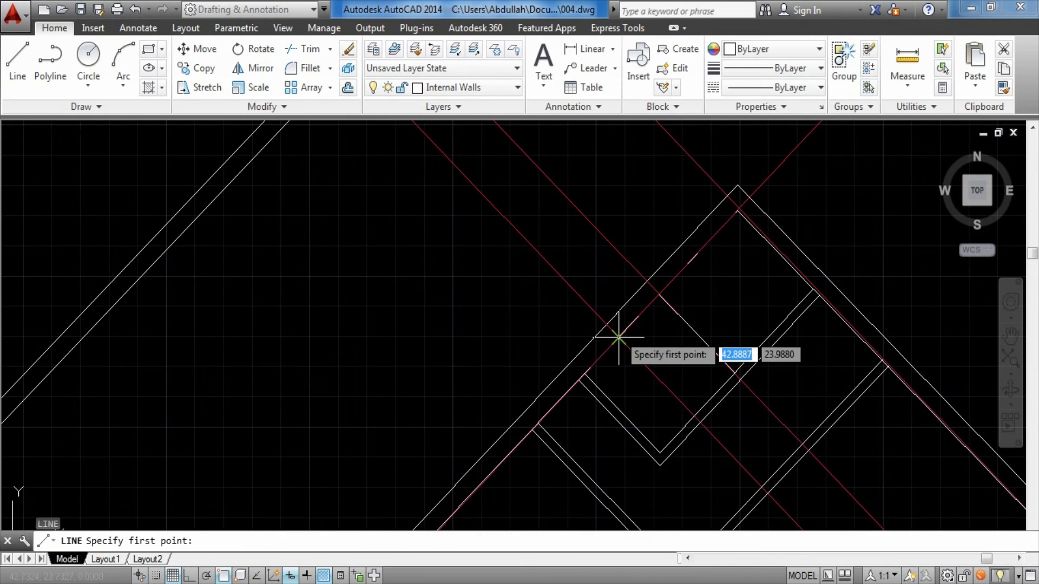
click(618, 337)
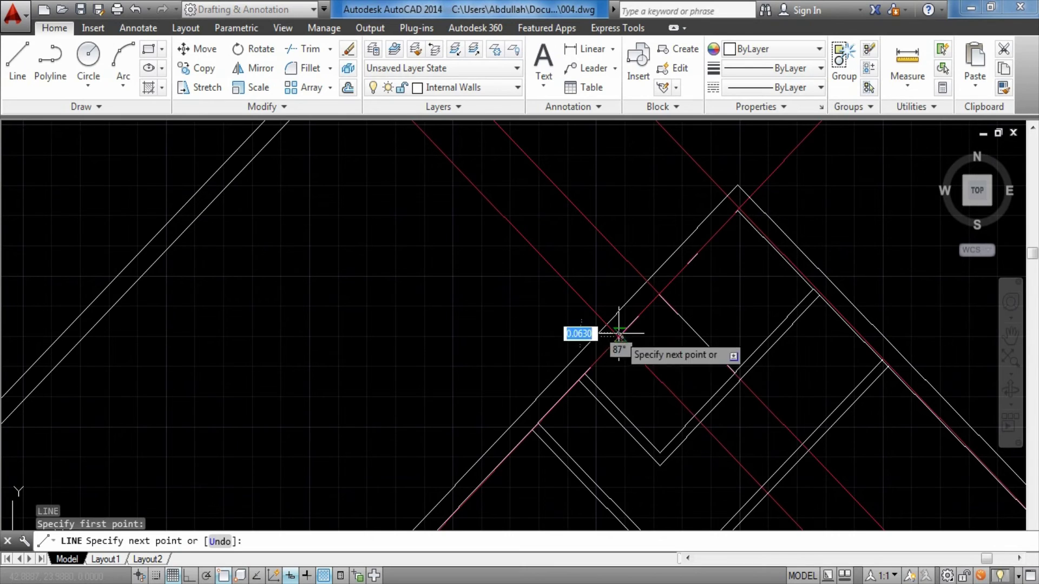
click(694, 417)
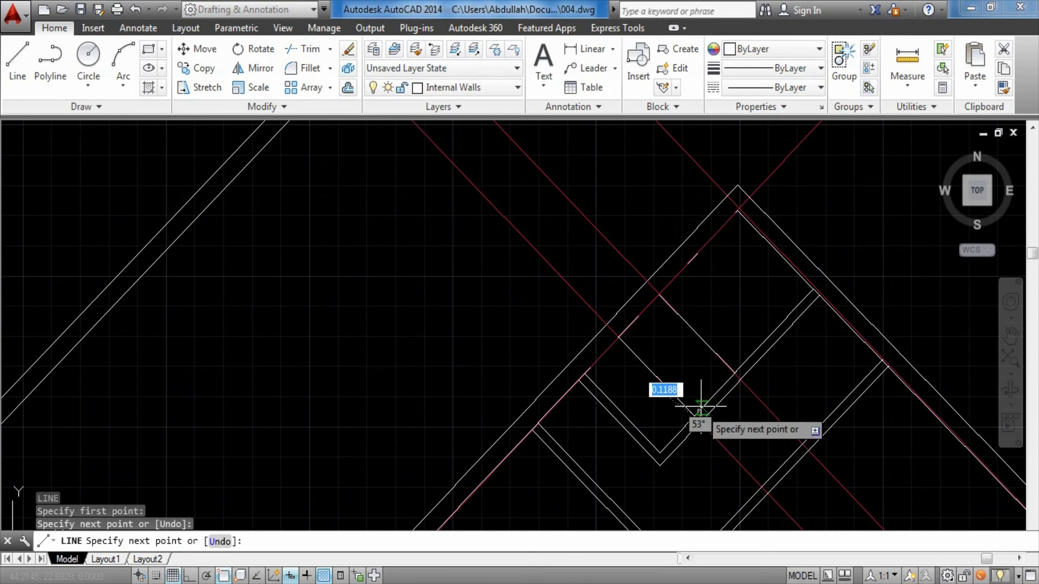
key(Return)
Step: Erase the remaining red construction lines around the corner room
click(698, 177)
click(801, 169)
key(Delete)
click(766, 168)
click(575, 228)
click(541, 287)
key(Delete)
text(o)
key(Return)
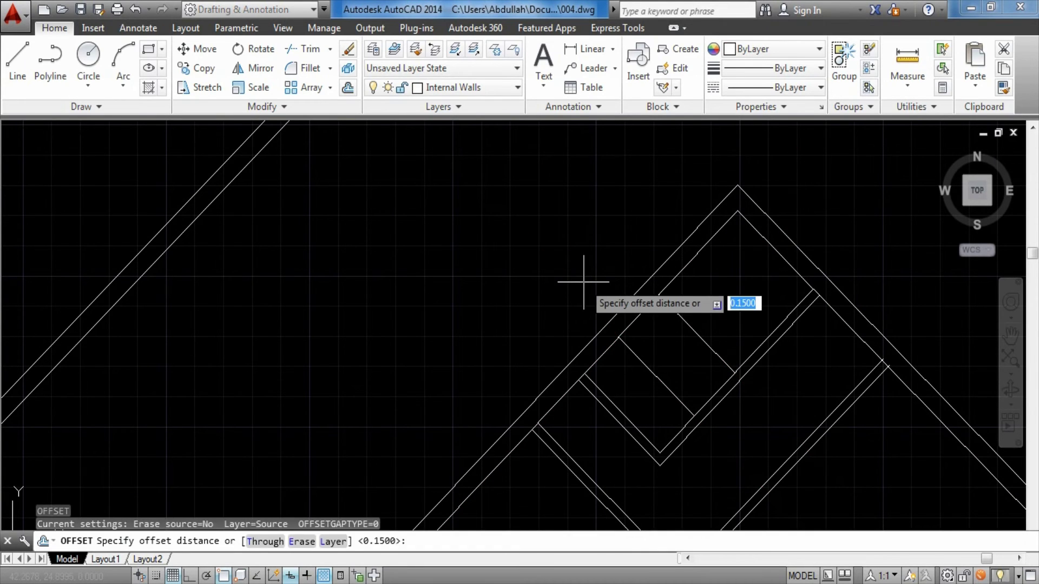
Step: Double the corner room's inner wall edge with a 0.15 offset
key(Return)
click(716, 352)
click(719, 342)
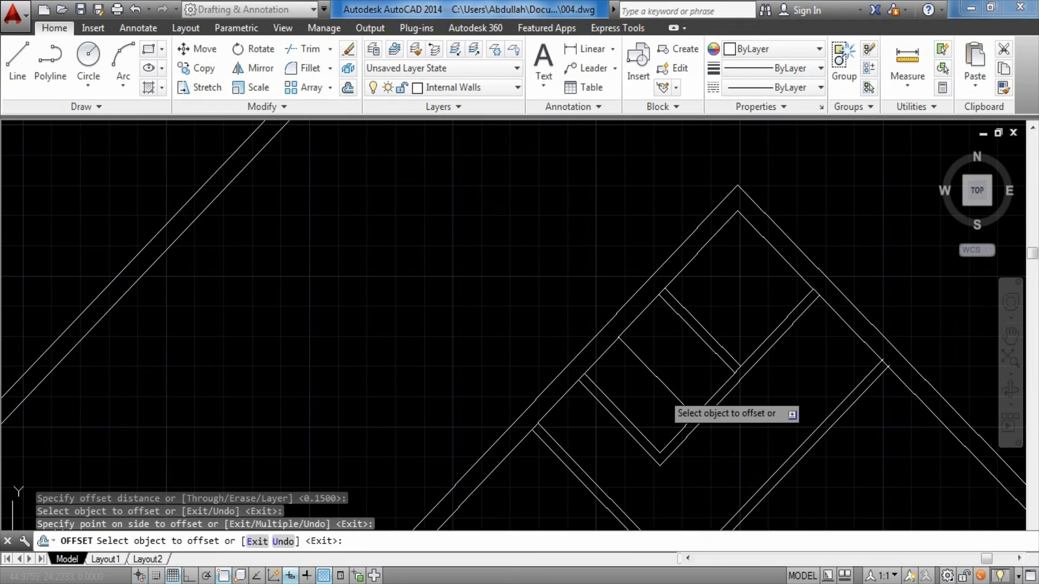
click(666, 385)
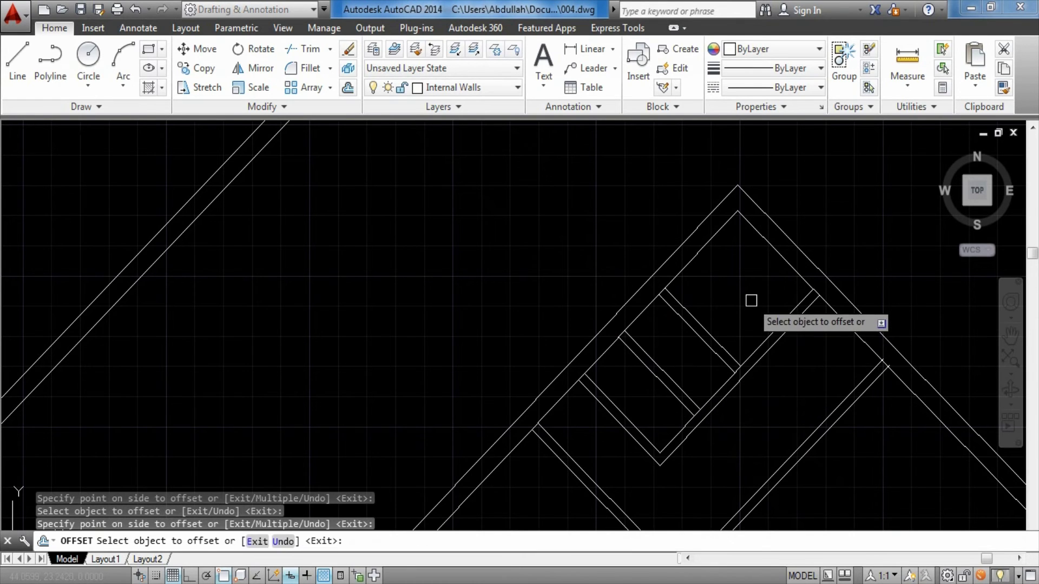
key(Escape)
Step: Pan and zoom around 004.dwg to check the new walls and the whole plan
scroll(750, 297, down, 2)
middle_drag(791, 380, 727, 350)
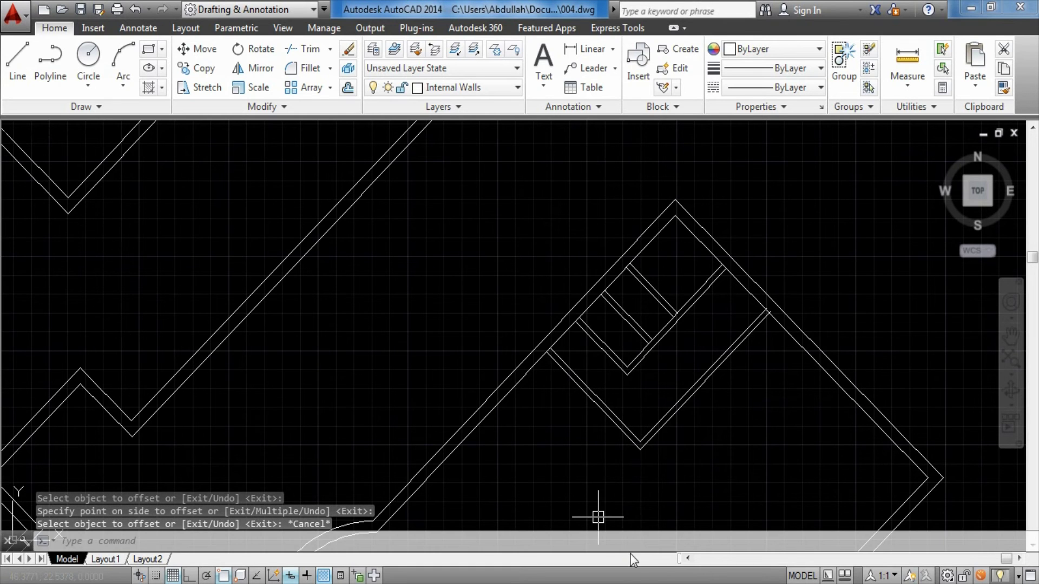
scroll(703, 348, down, 2)
scroll(667, 329, up, 1)
scroll(703, 332, up, 2)
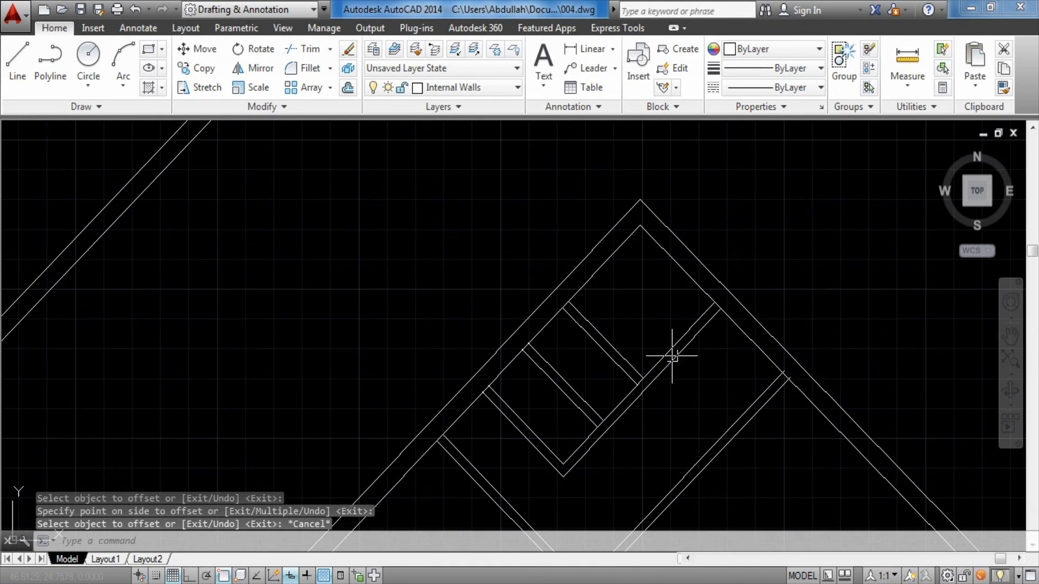
middle_drag(602, 415, 649, 350)
scroll(649, 350, down, 1)
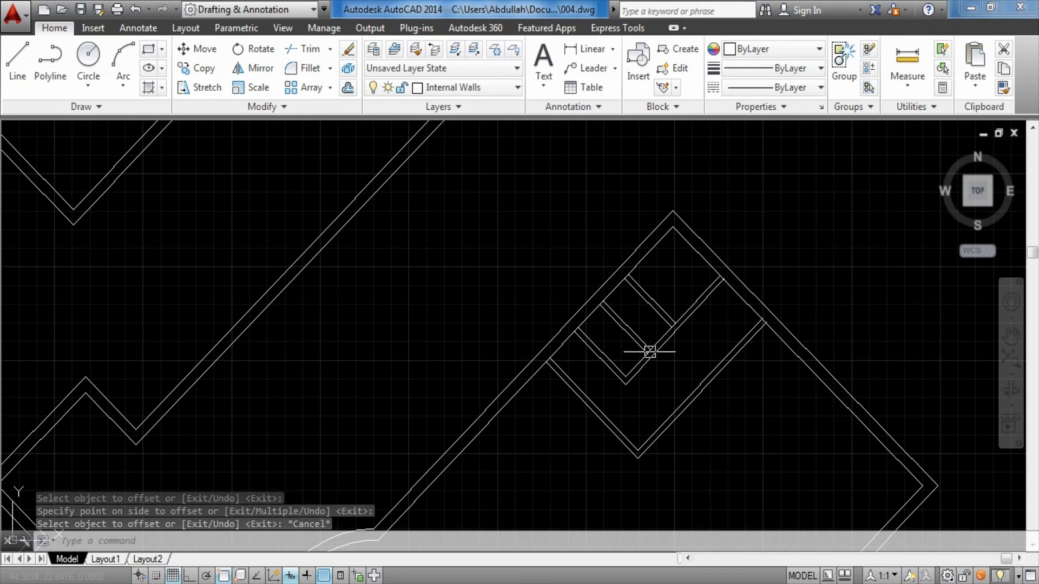
scroll(704, 298, down, 3)
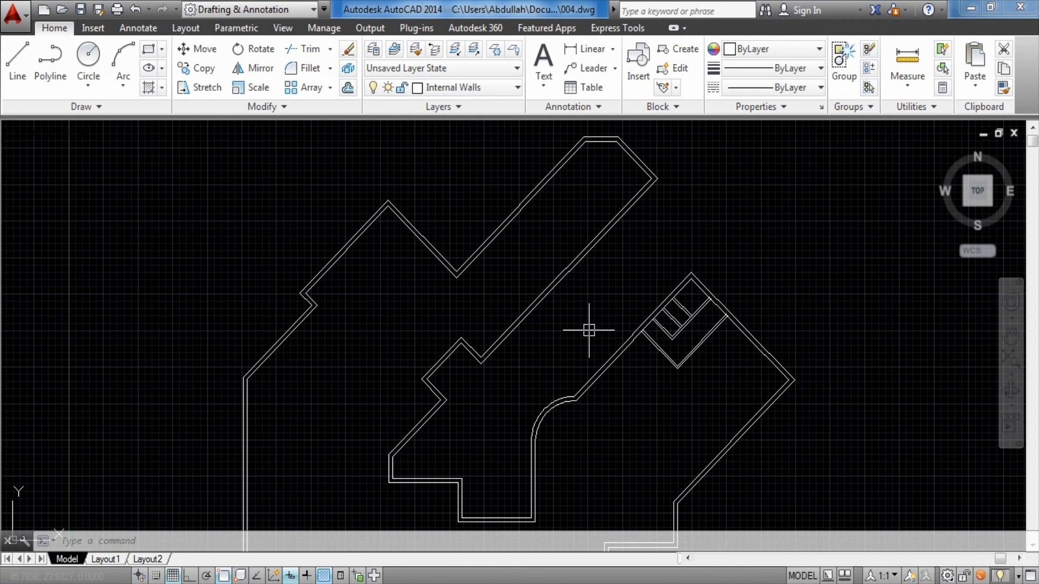
scroll(690, 269, up, 2)
middle_drag(685, 298, 661, 272)
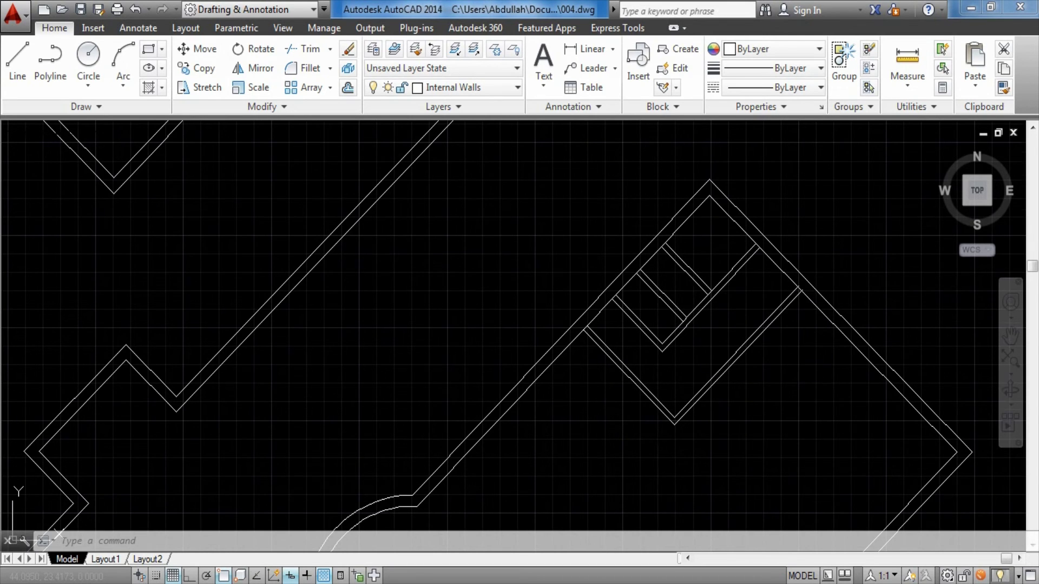
scroll(677, 298, down, 5)
middle_drag(676, 297, 818, 325)
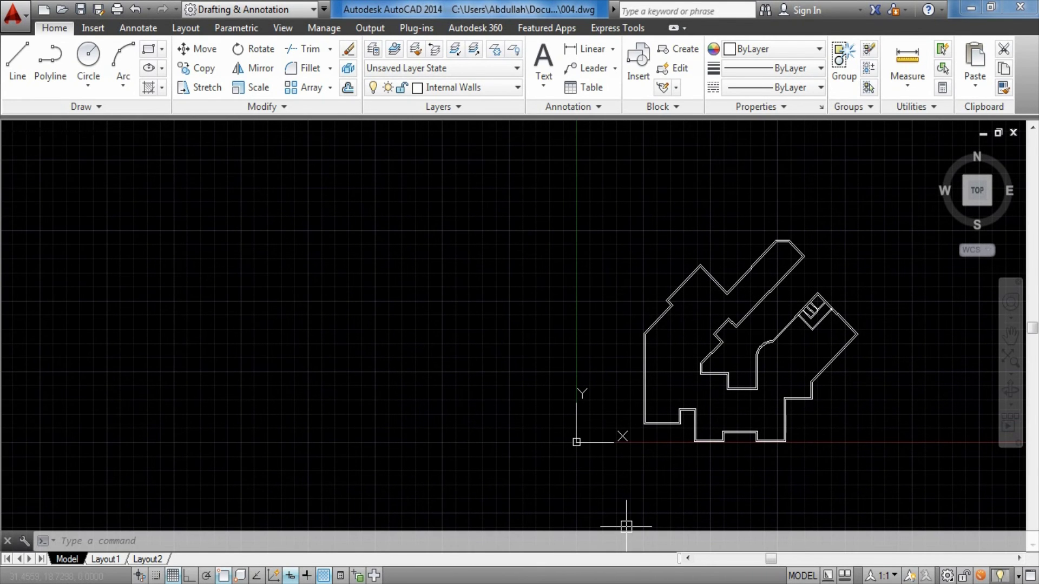
scroll(789, 278, up, 1)
scroll(911, 330, up, 2)
scroll(742, 321, up, 1)
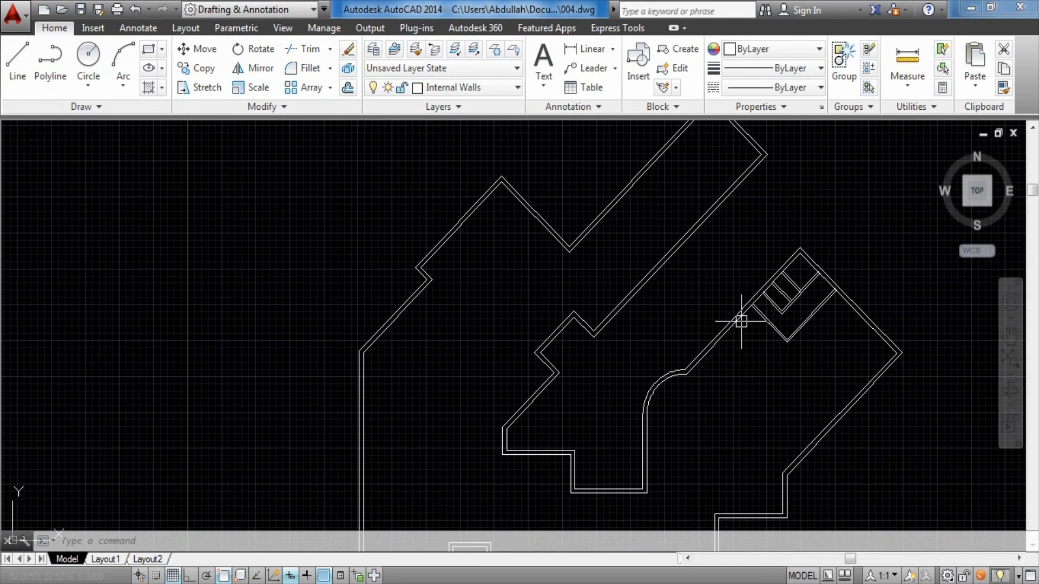
Step: Switch to the reference drawing Ep4.dwg and zoom into its floor plan
click(157, 528)
scroll(527, 234, up, 2)
scroll(527, 234, up, 2)
scroll(691, 329, up, 1)
Step: Zoom into Ep4's upper diagonal walls and draw a trial line from a wall corner
scroll(542, 298, up, 1)
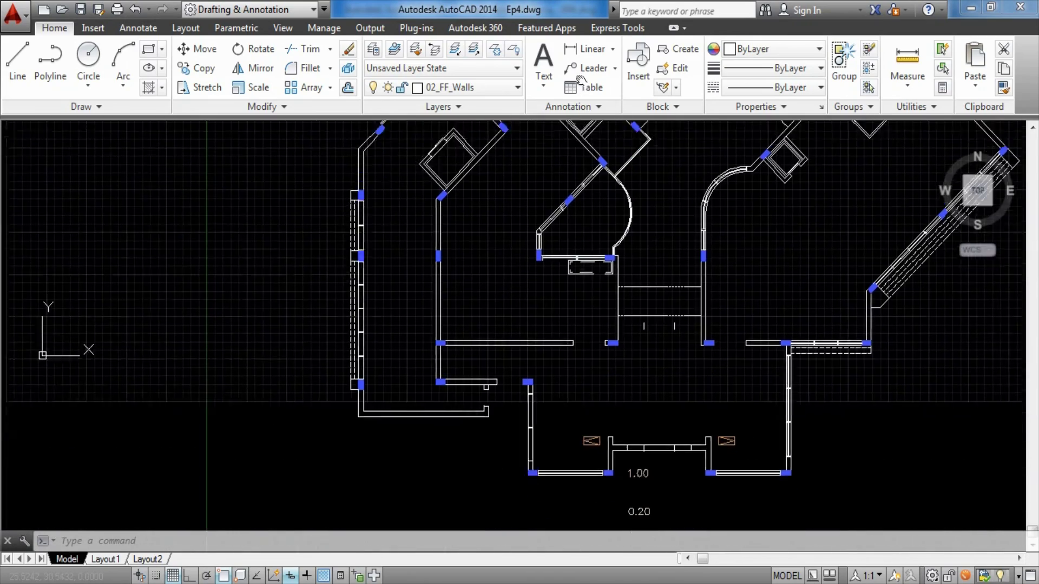
scroll(556, 325, up, 2)
scroll(547, 280, up, 2)
scroll(494, 239, up, 2)
mouse_move(494, 238)
middle_down()
mouse_move(518, 314)
mouse_move(608, 201)
middle_up()
scroll(559, 387, up, 3)
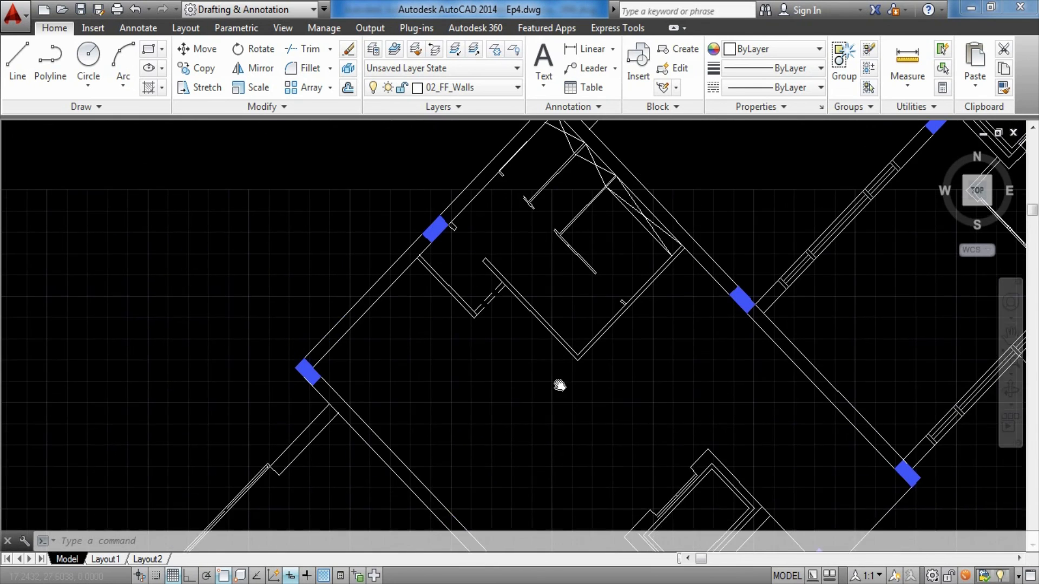
scroll(567, 145, up, 2)
scroll(590, 227, up, 1)
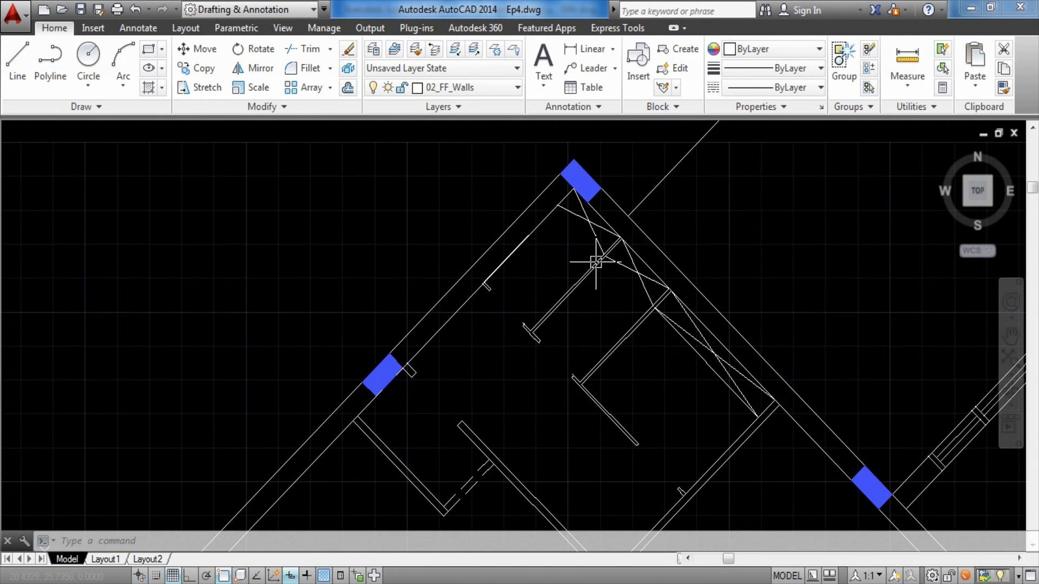
scroll(585, 236, up, 1)
text(l)
key(Return)
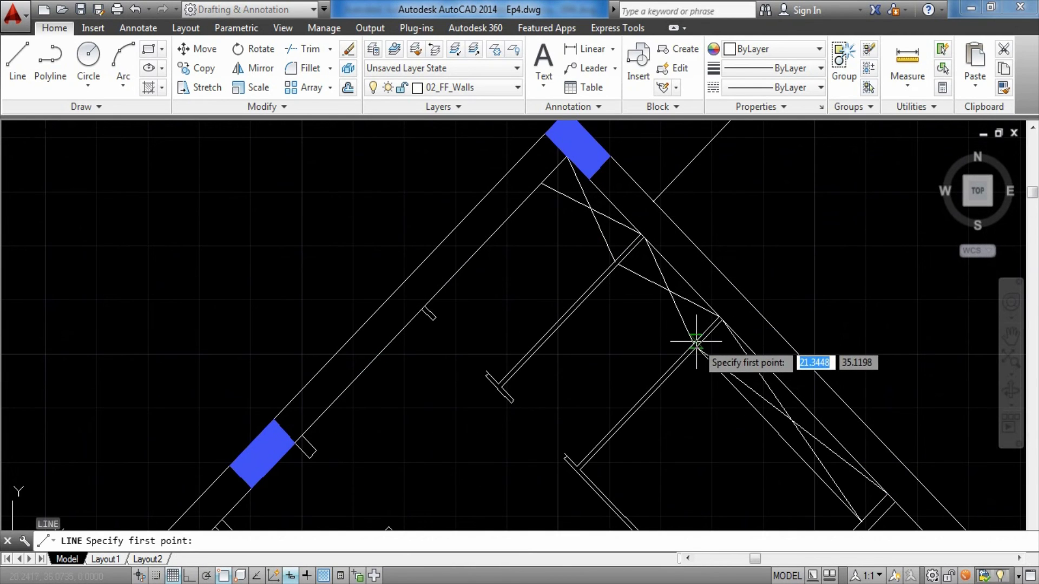
click(693, 343)
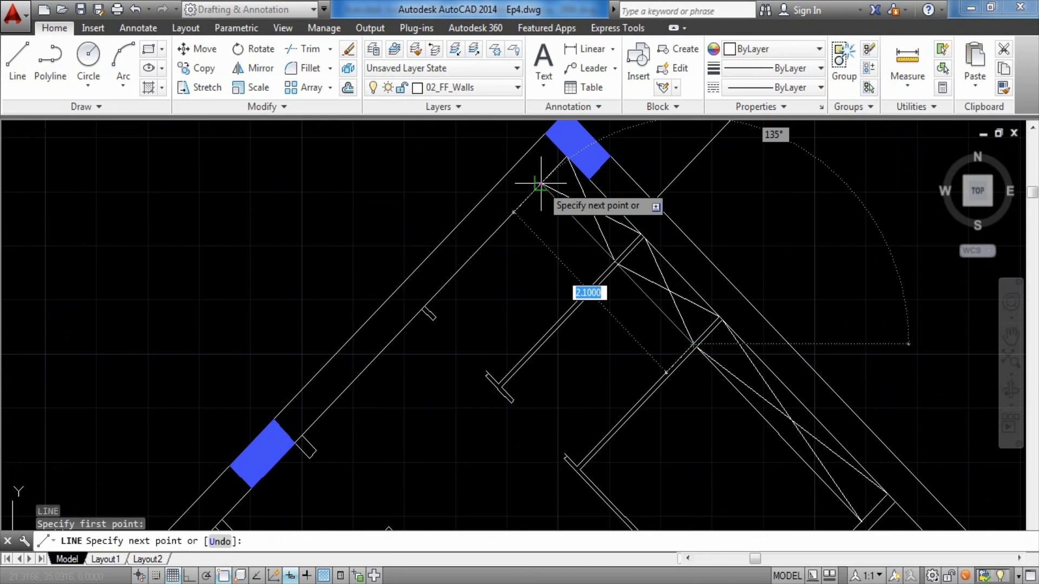
click(541, 184)
key(Escape)
scroll(496, 228, up, 2)
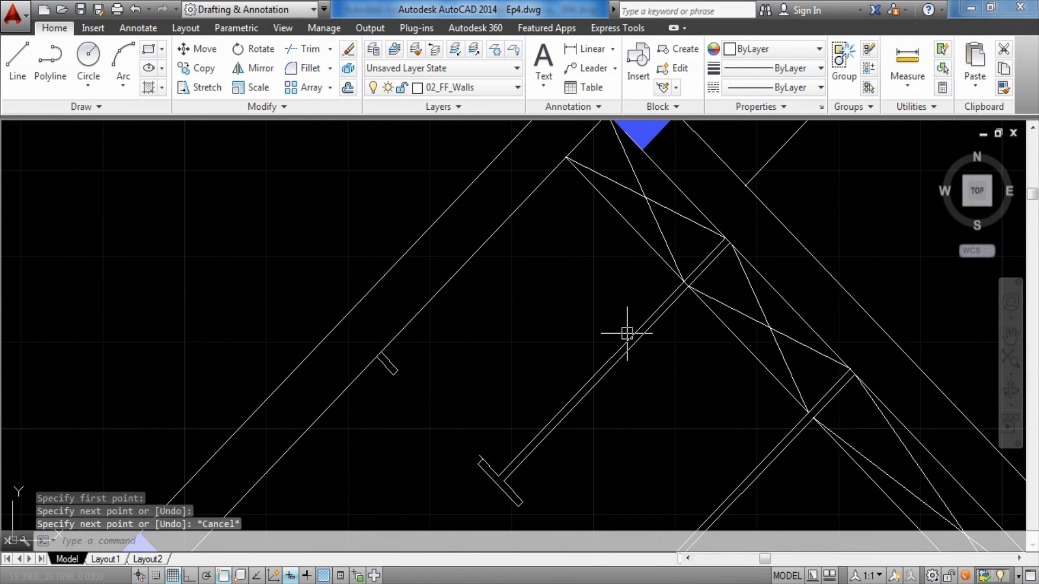
Step: Draw a line from the outer wall's midpoint perpendicular to the inner wall, then select it
text(l)
key(Return)
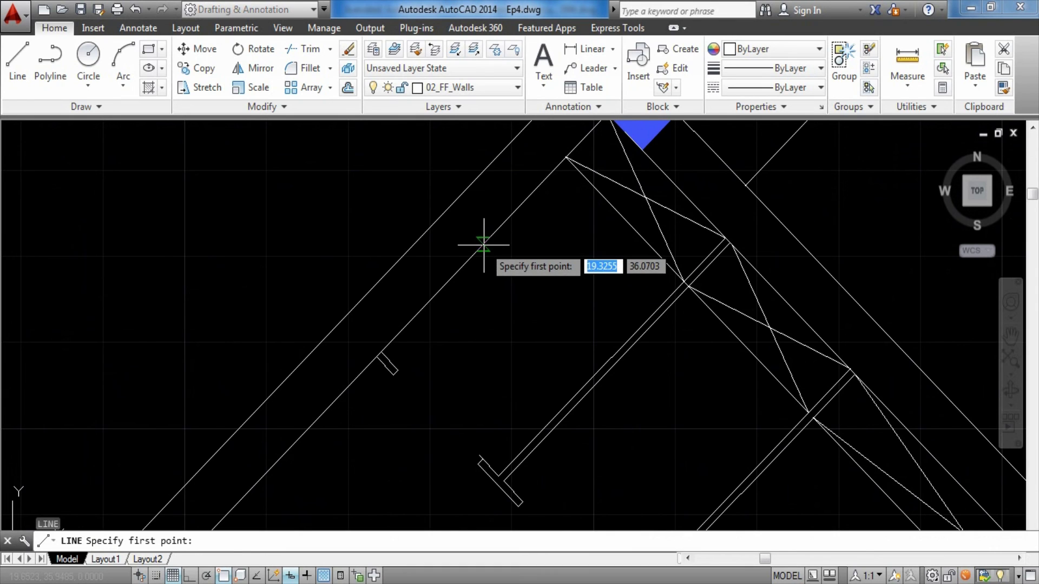
click(484, 244)
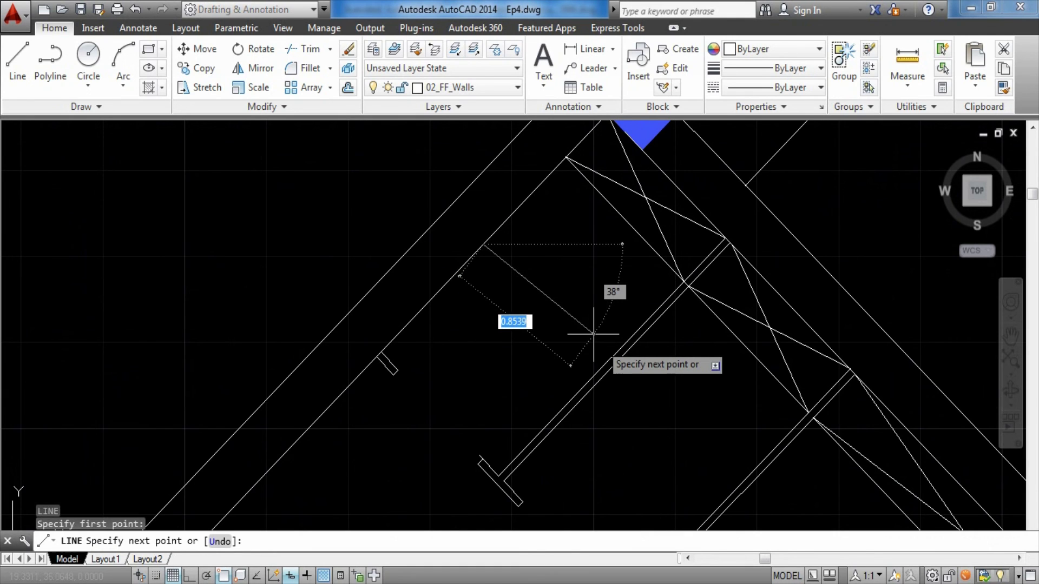
text(per)
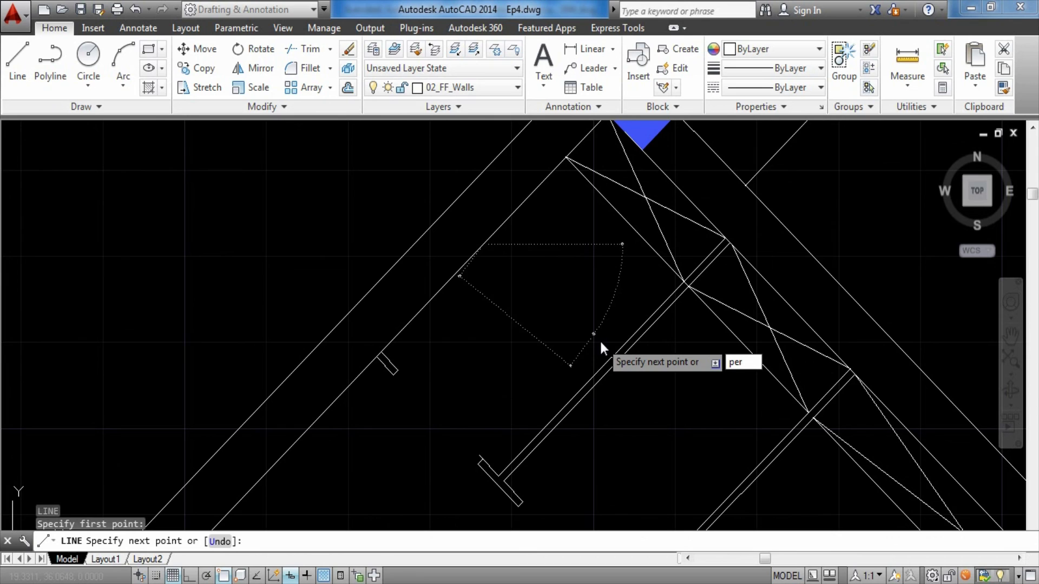
key(Return)
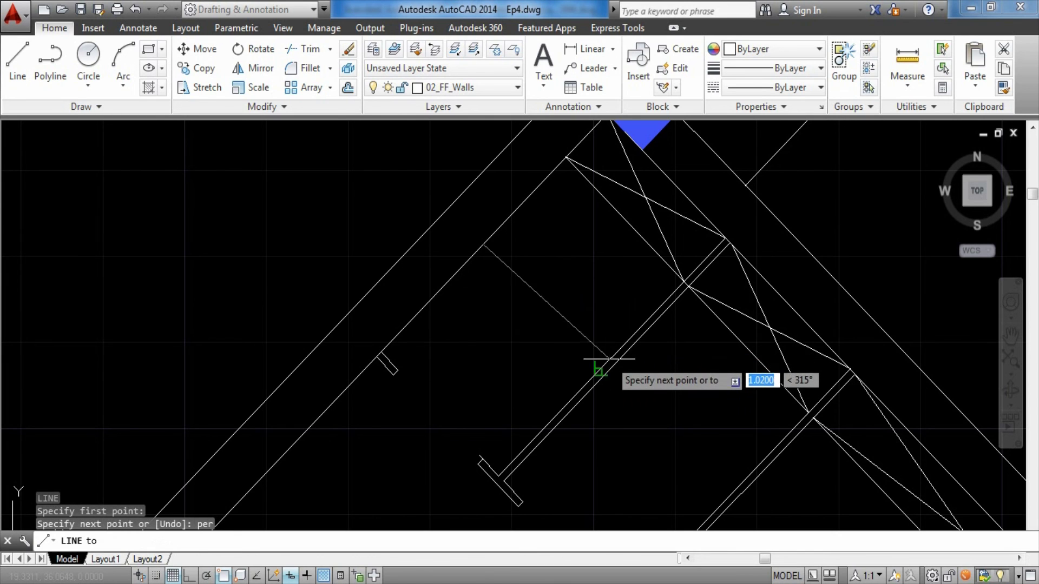
click(606, 361)
key(Escape)
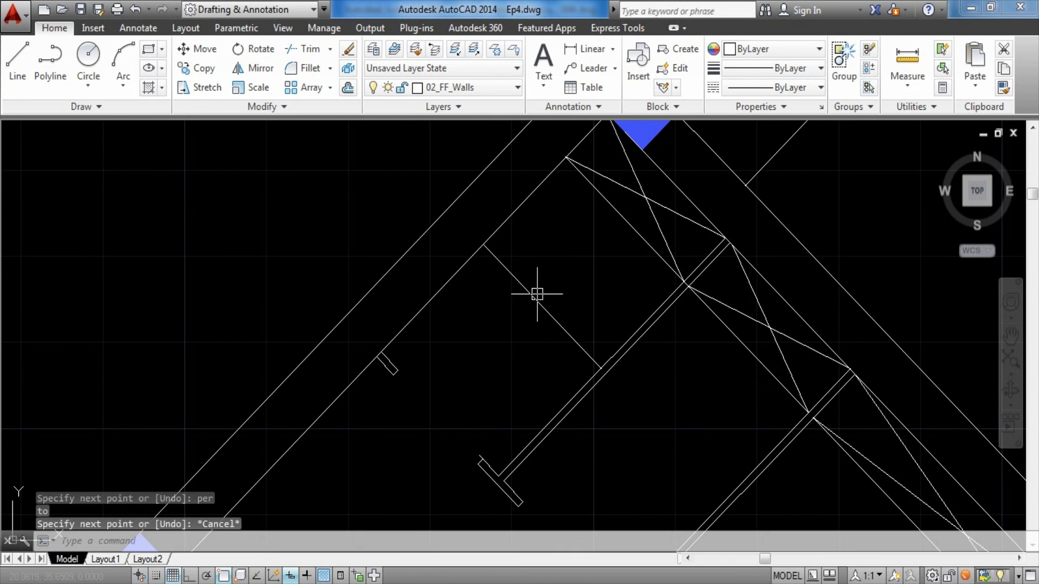
click(552, 317)
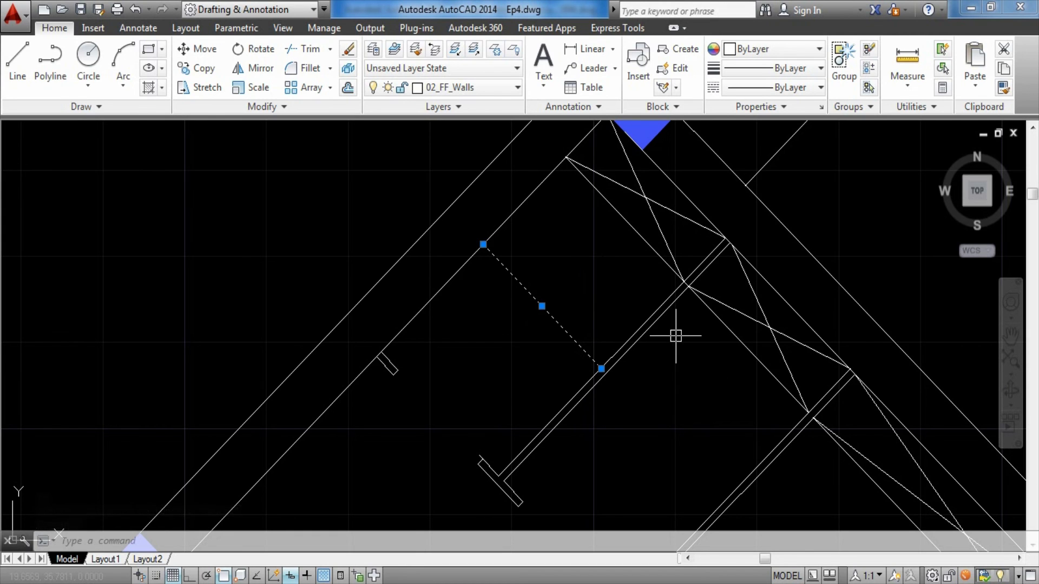
Step: Erase the perpendicular test line and zoom out to Ep4's full floor plan
key(Delete)
scroll(680, 334, down, 3)
mouse_move(650, 341)
middle_down()
mouse_move(687, 370)
mouse_move(552, 281)
middle_up()
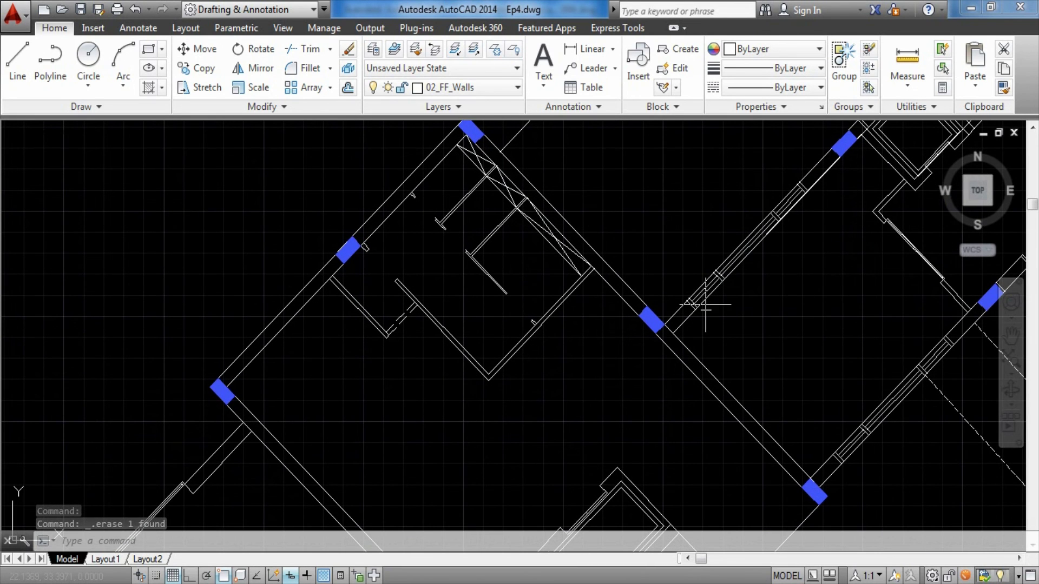
middle_drag(621, 286, 633, 402)
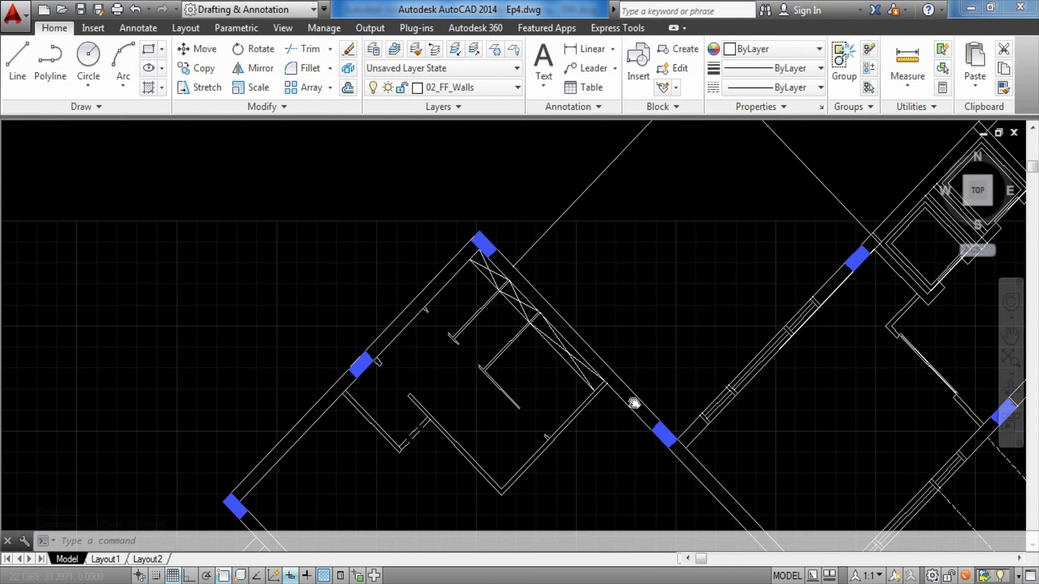
scroll(468, 347, up, 3)
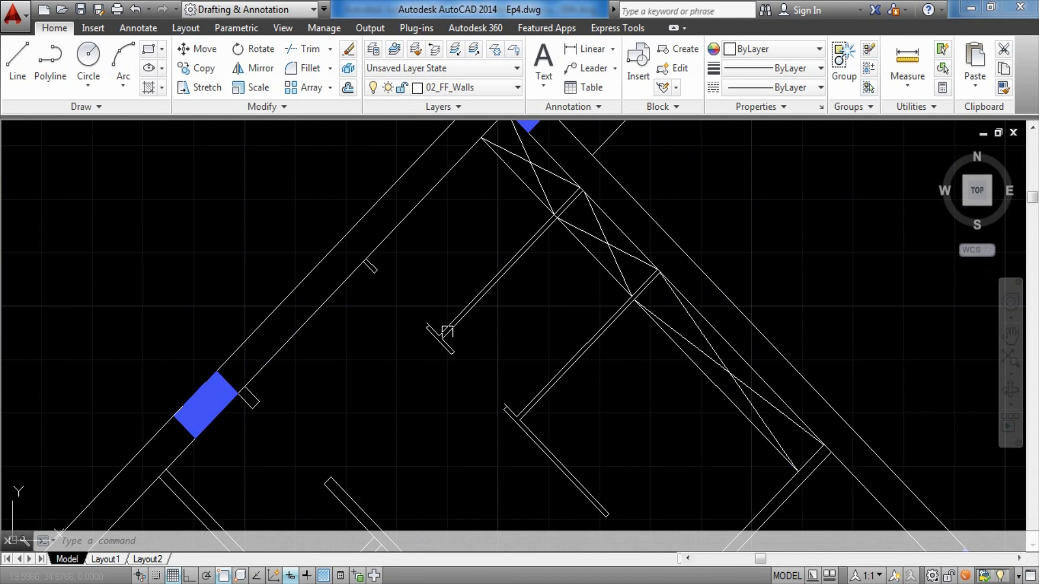
scroll(541, 276, down, 2)
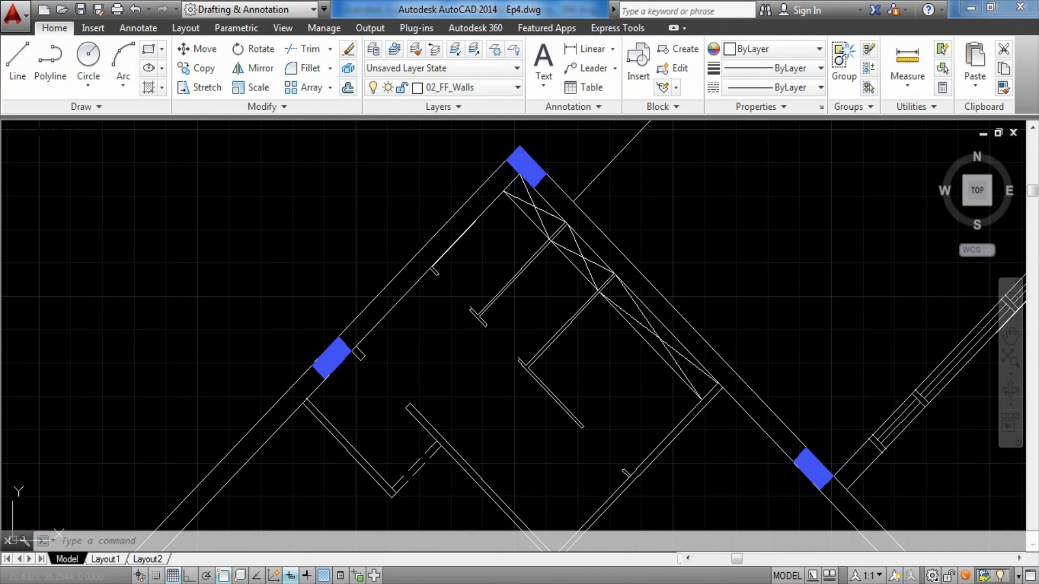
scroll(735, 305, down, 2)
middle_drag(714, 324, 345, 296)
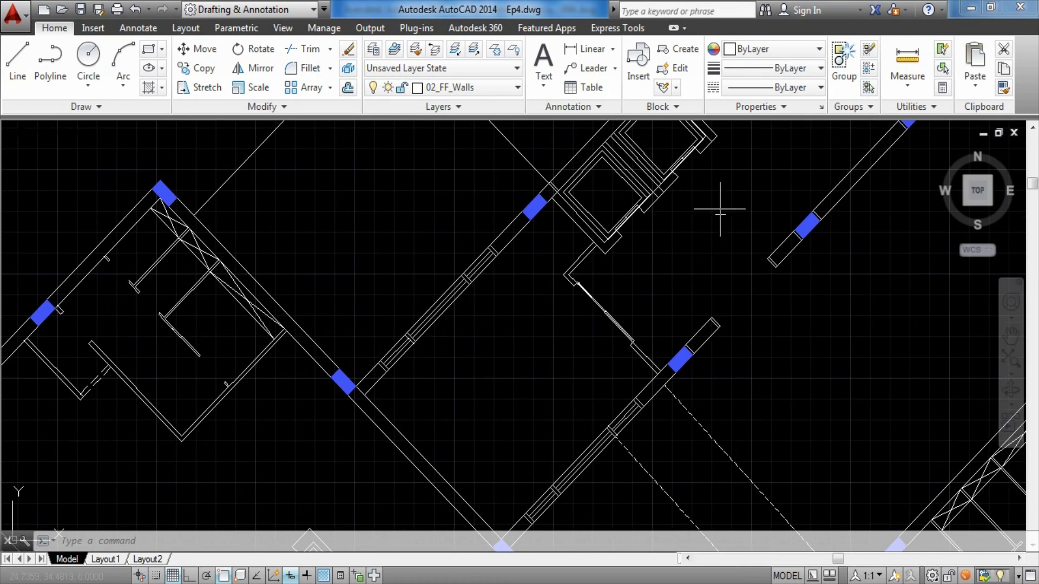
scroll(744, 307, down, 1)
scroll(756, 262, down, 1)
scroll(791, 301, down, 1)
scroll(794, 283, down, 2)
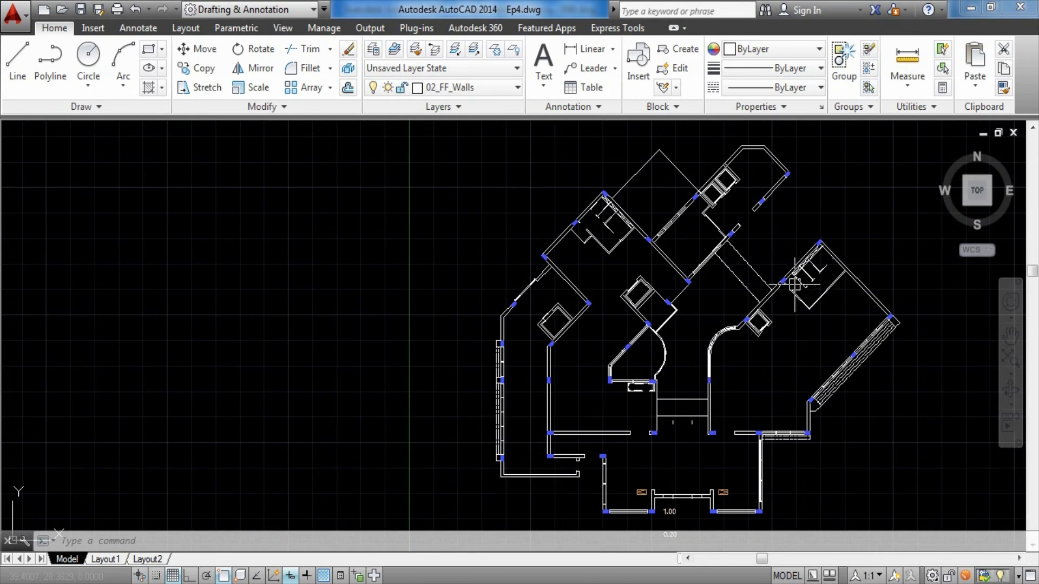